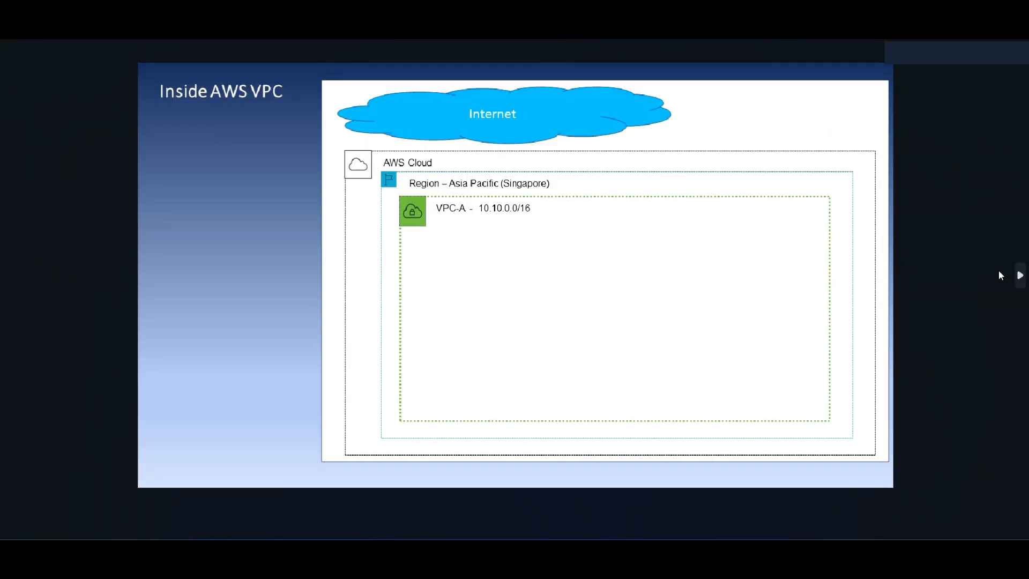
left_click(1020, 276)
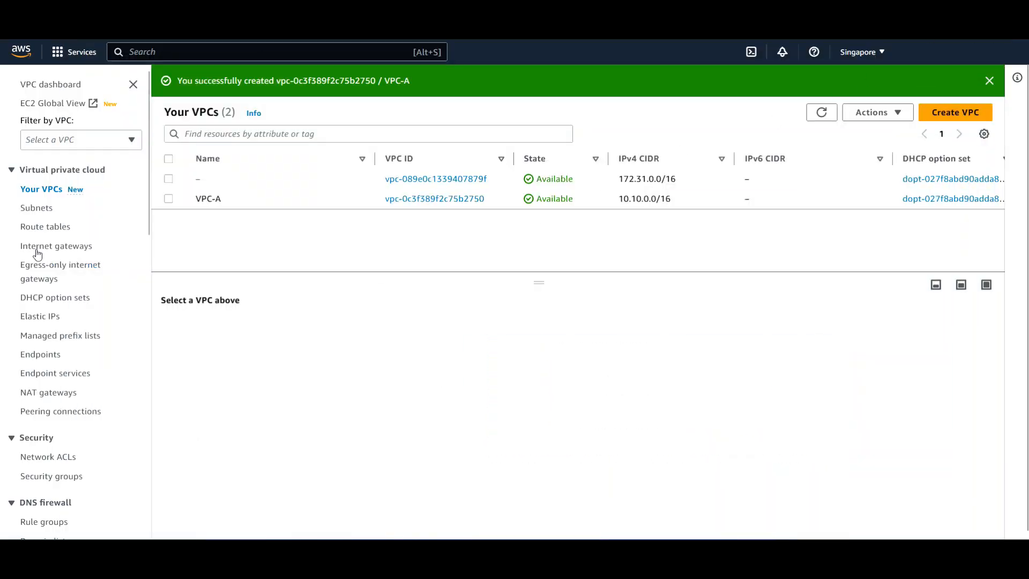
Go to the subnets list, start creating a subnet and choose VPC-A as its VPC
left_click(35, 214)
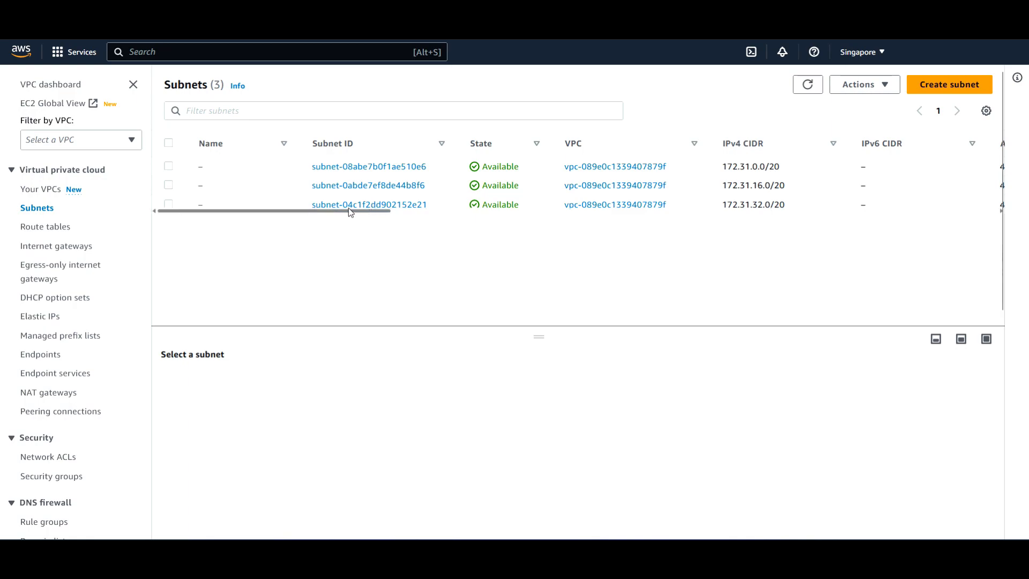
left_click_drag(344, 212, 693, 223)
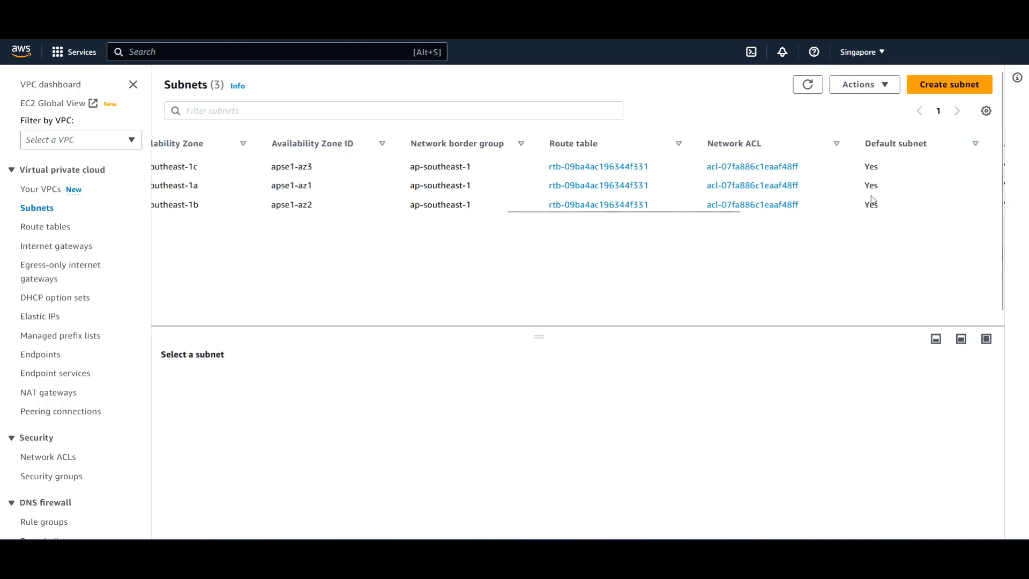
left_click_drag(733, 214, 338, 214)
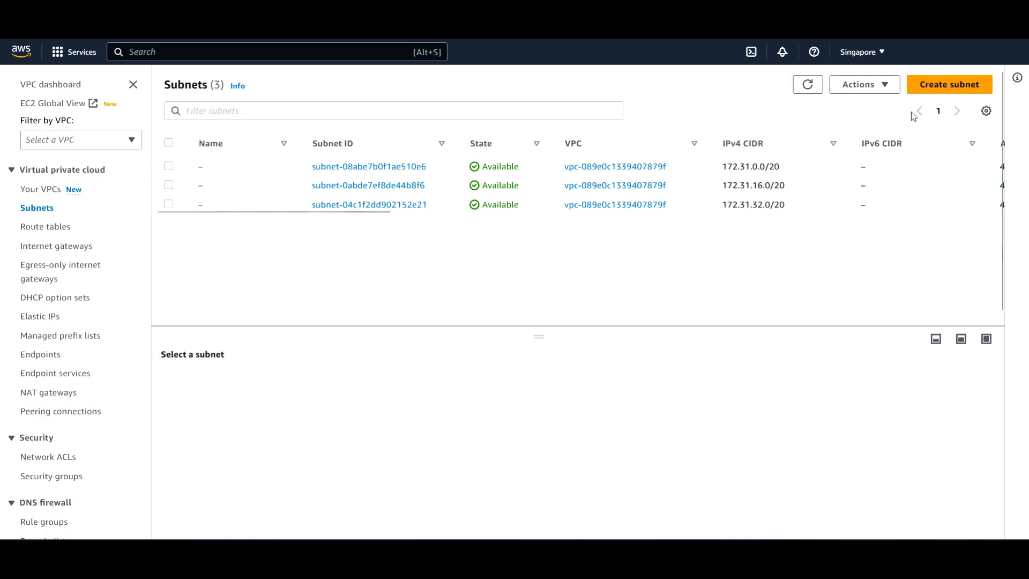
left_click(946, 92)
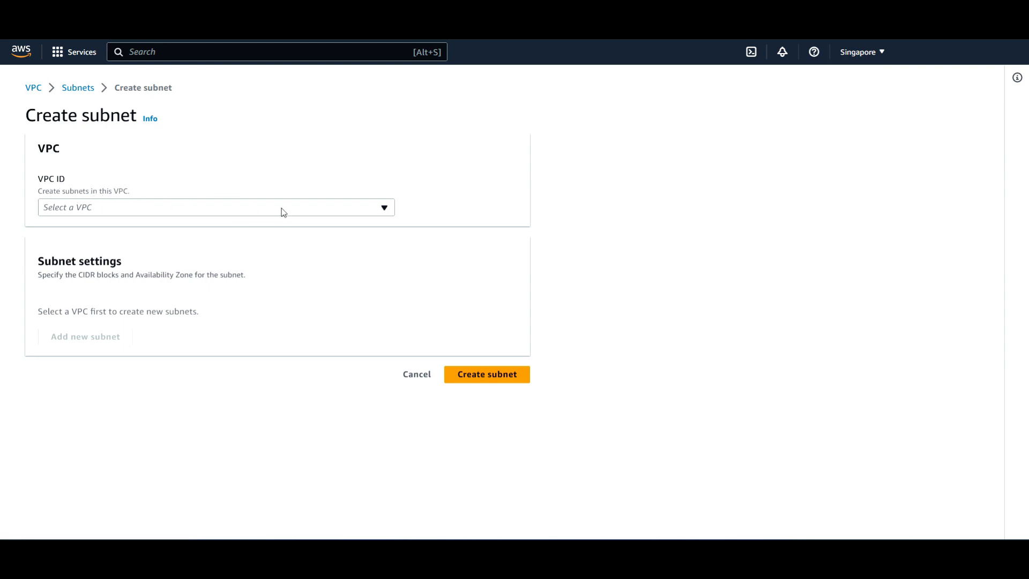
left_click(357, 213)
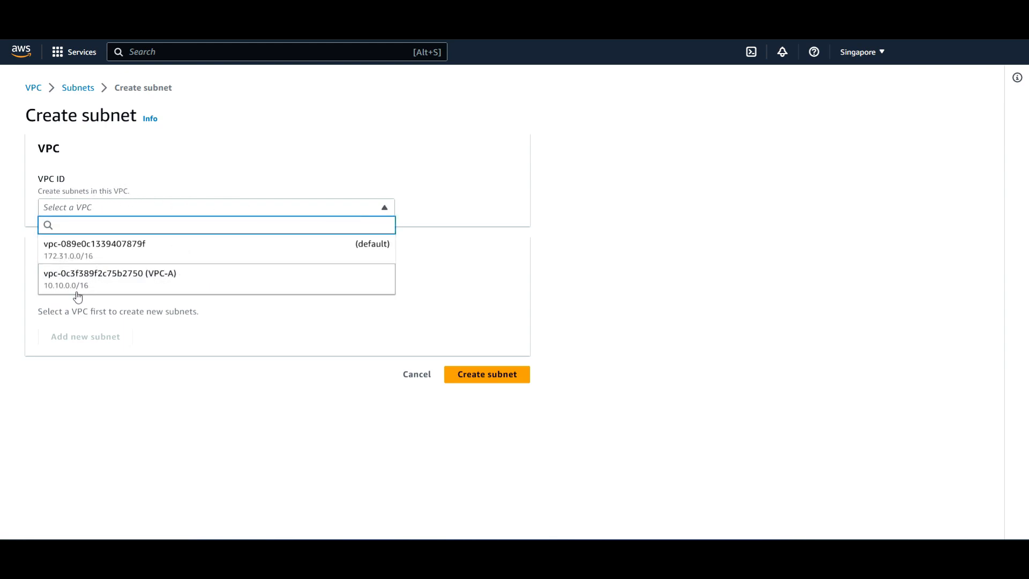
left_click(184, 281)
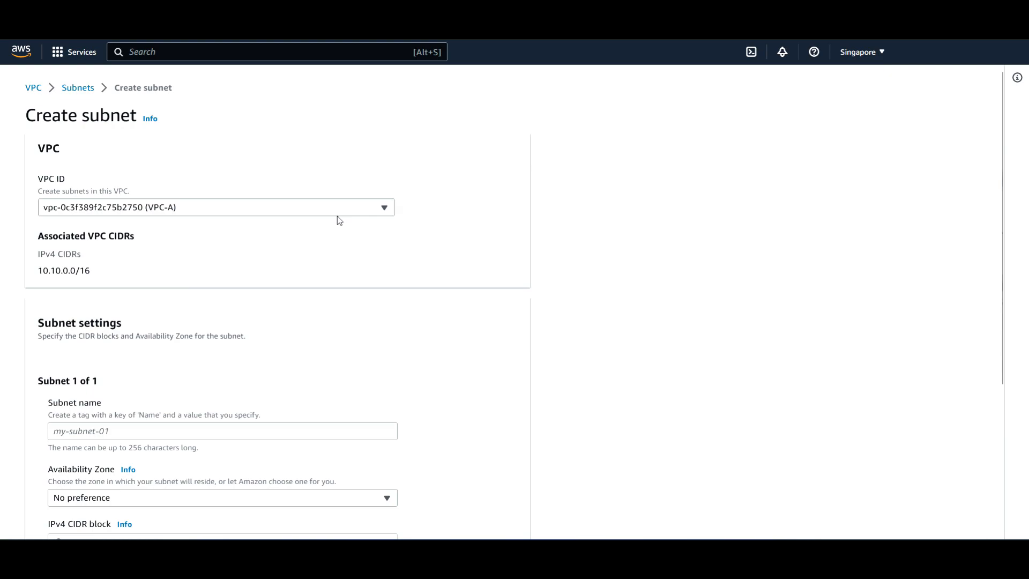
Name the new subnet Subnet-A in the subnet settings
scroll(273, 343, "down", 4)
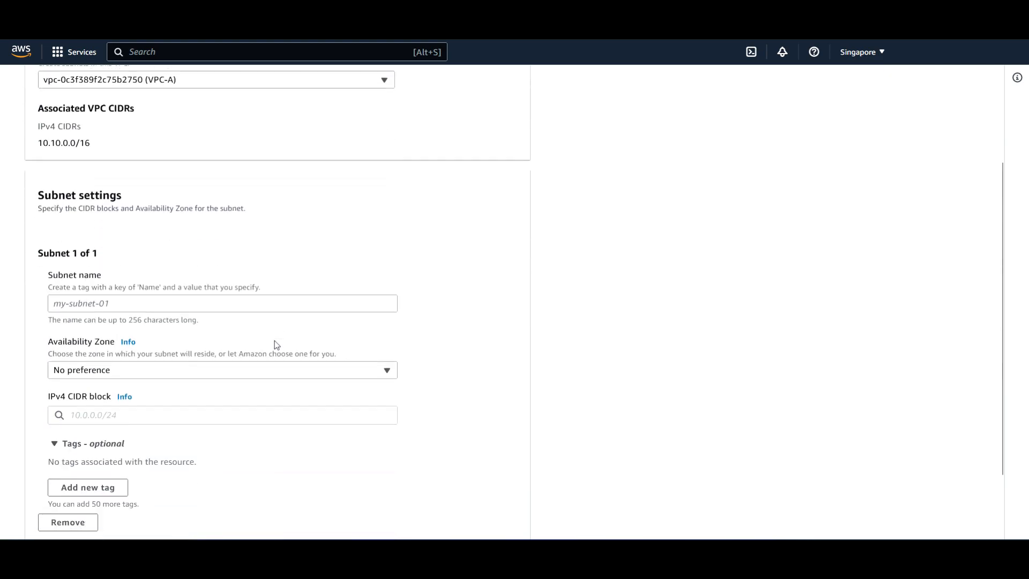
scroll(276, 337, "up", 3)
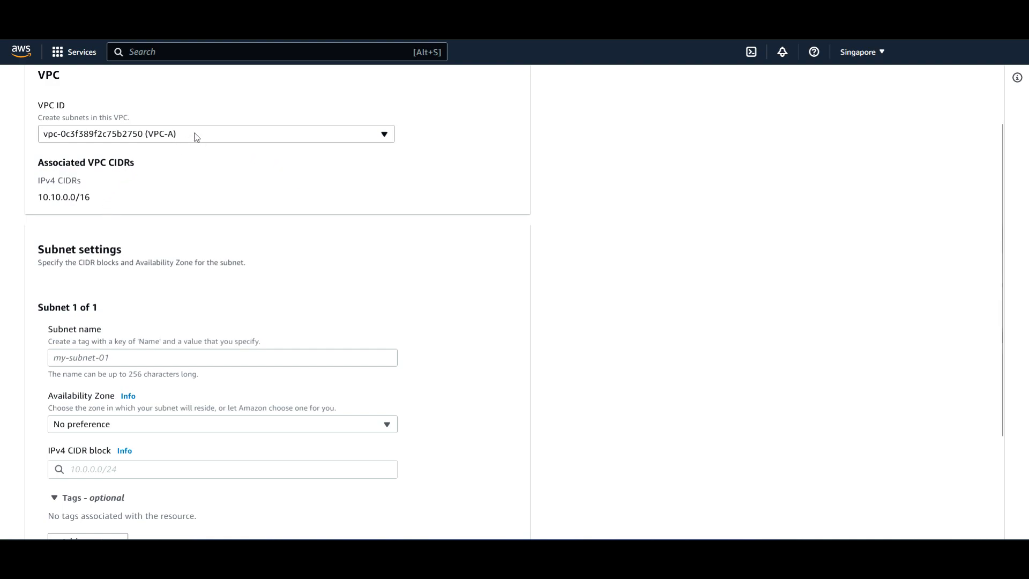
left_click_drag(38, 197, 97, 202)
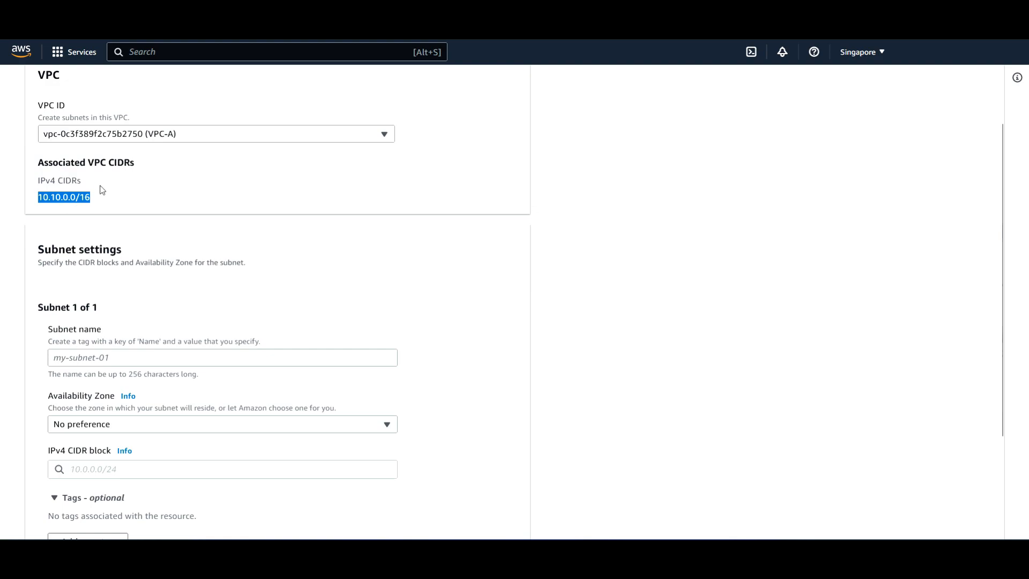
scroll(221, 261, "down", 1)
scroll(221, 261, "down", 1)
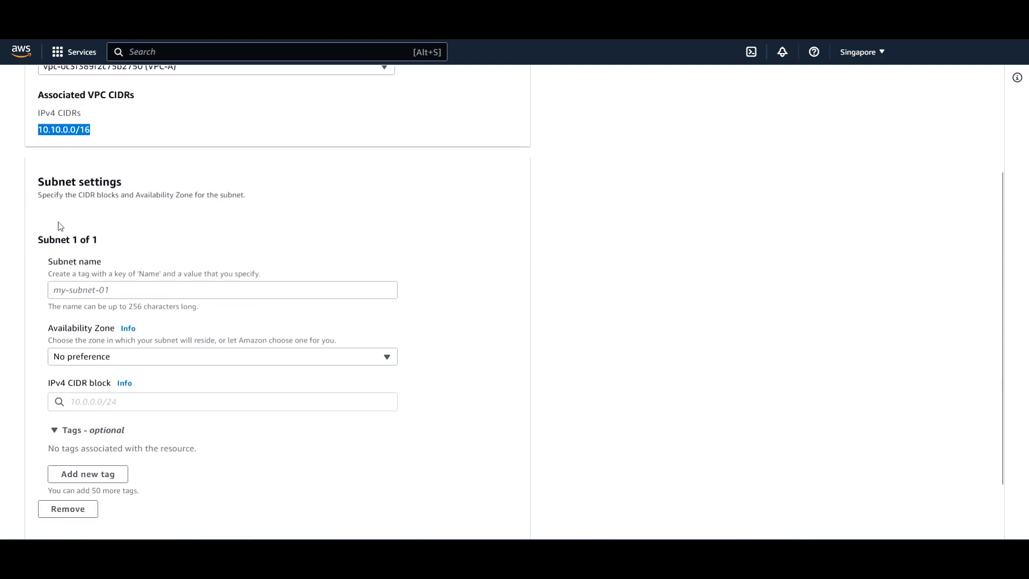
left_click(111, 291)
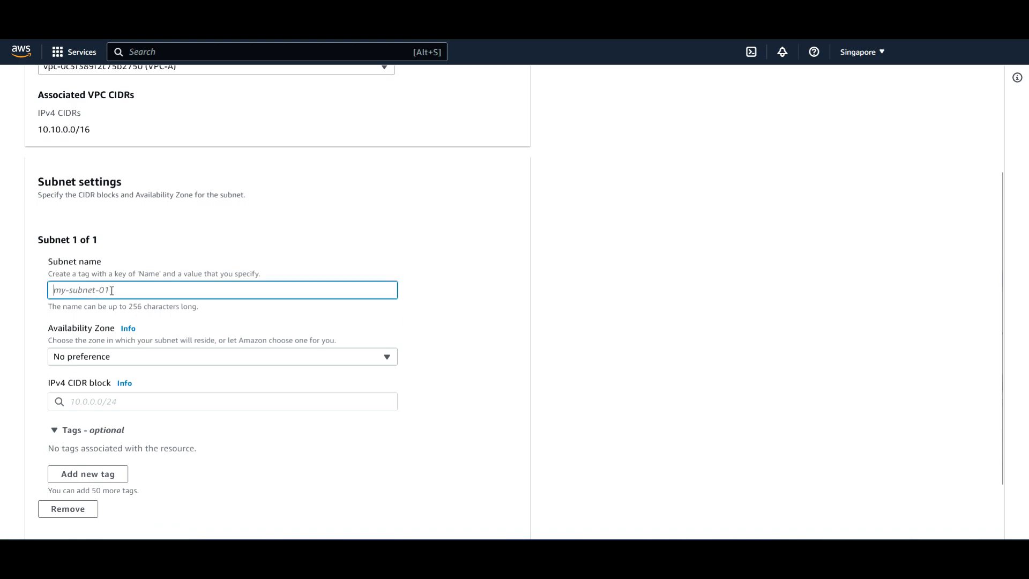
type("Subnet-A")
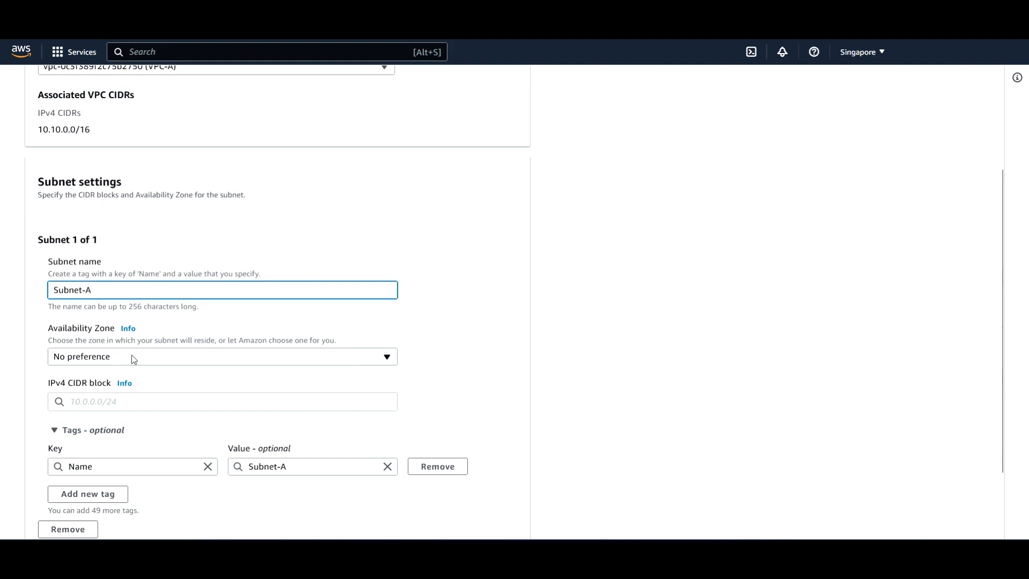
Set the subnet's Availability Zone to Asia Pacific (Singapore) / ap-southeast-1a and its IPv4 CIDR block to 10.10.2.0/24
scroll(188, 341, "down", 1)
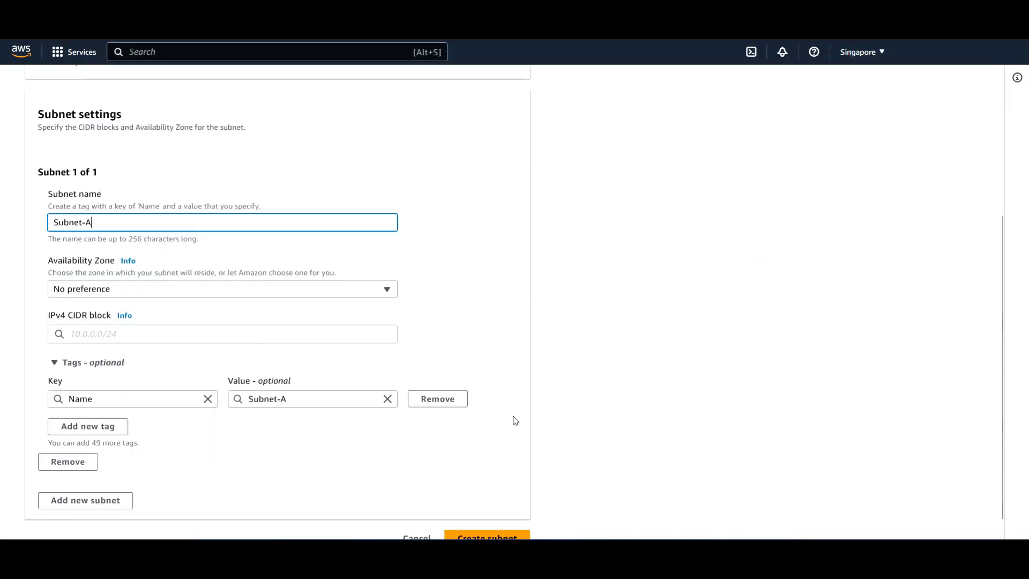
left_click(196, 290)
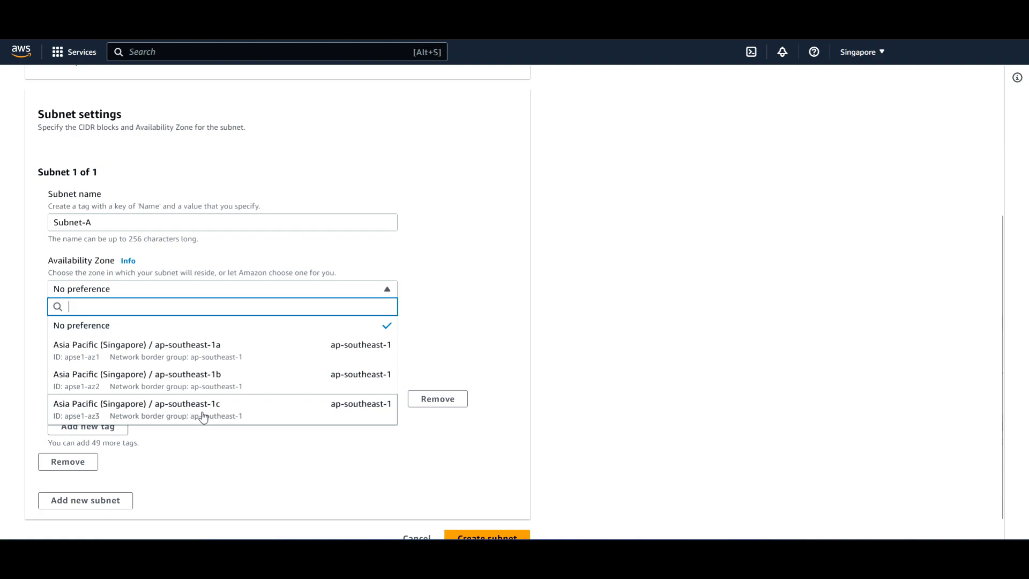
left_click(208, 352)
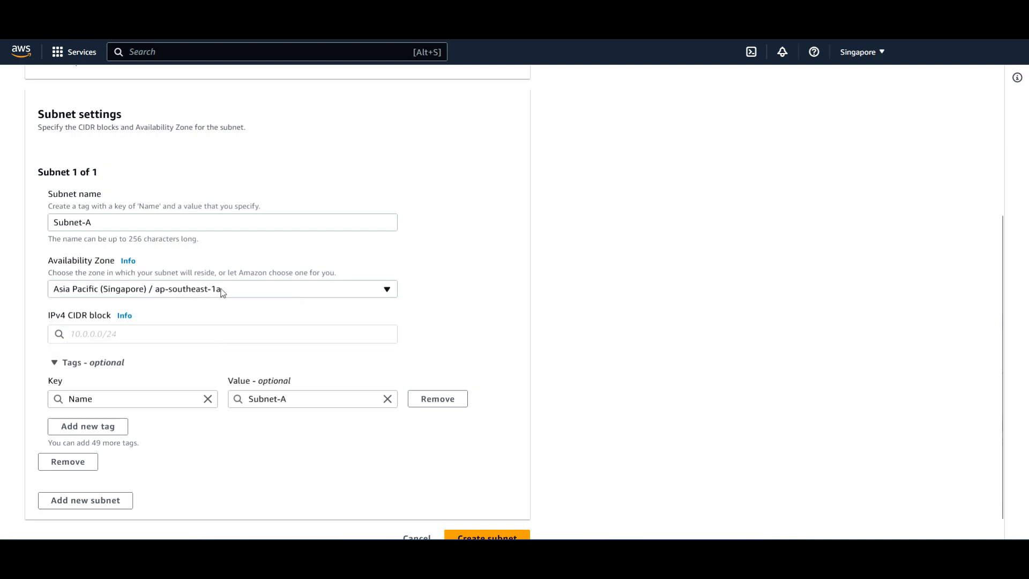
left_click(128, 335)
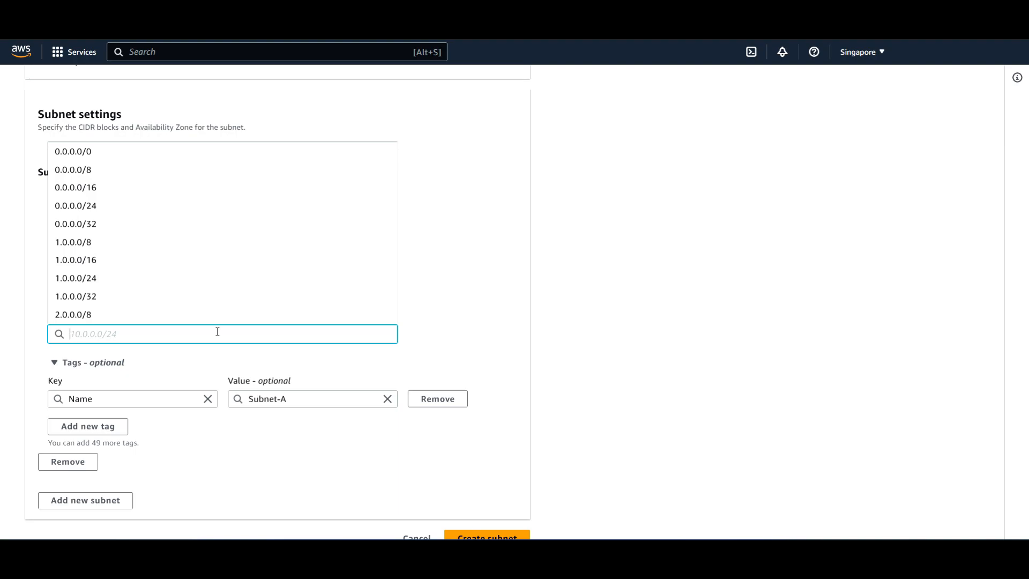
type("10.10.2.0/24")
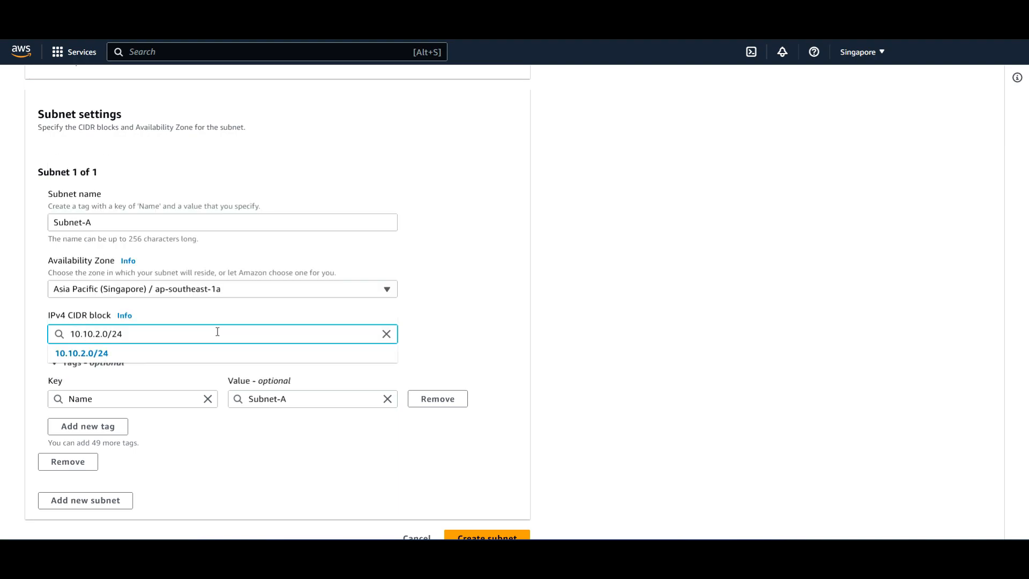
left_click(515, 273)
scroll(244, 324, "up", 1)
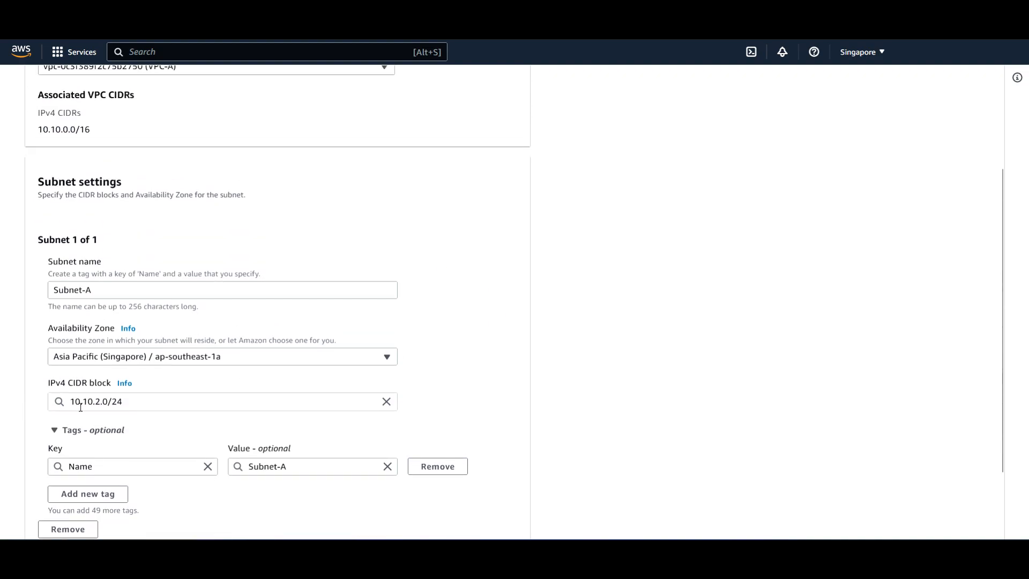
Compare the subnet's IPv4 CIDR block with the CIDR range of VPC-A and review the other subnet settings
left_click_drag(95, 131, 37, 130)
scroll(127, 349, "down", 2)
scroll(107, 289, "up", 2)
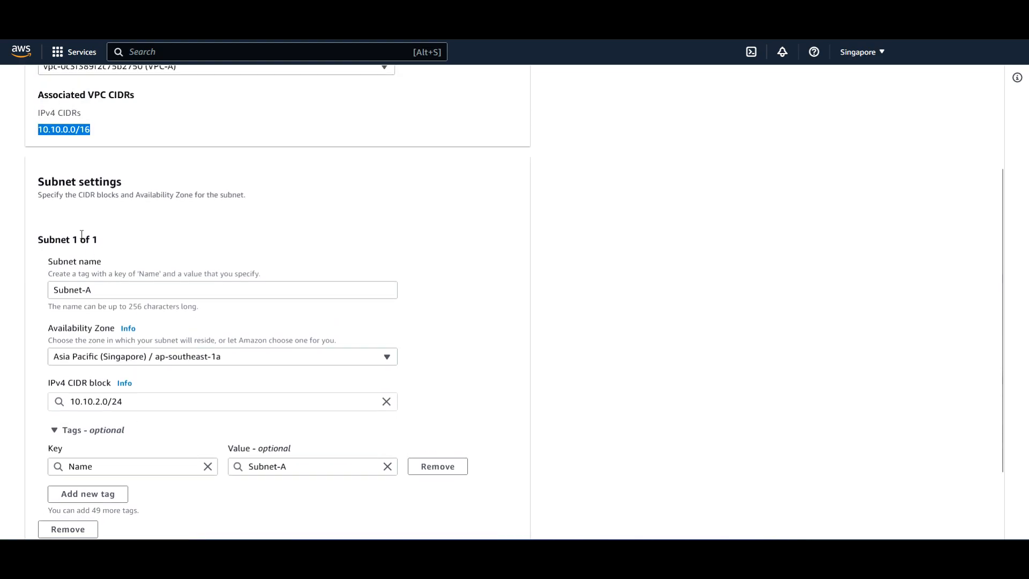
scroll(97, 413, "down", 2)
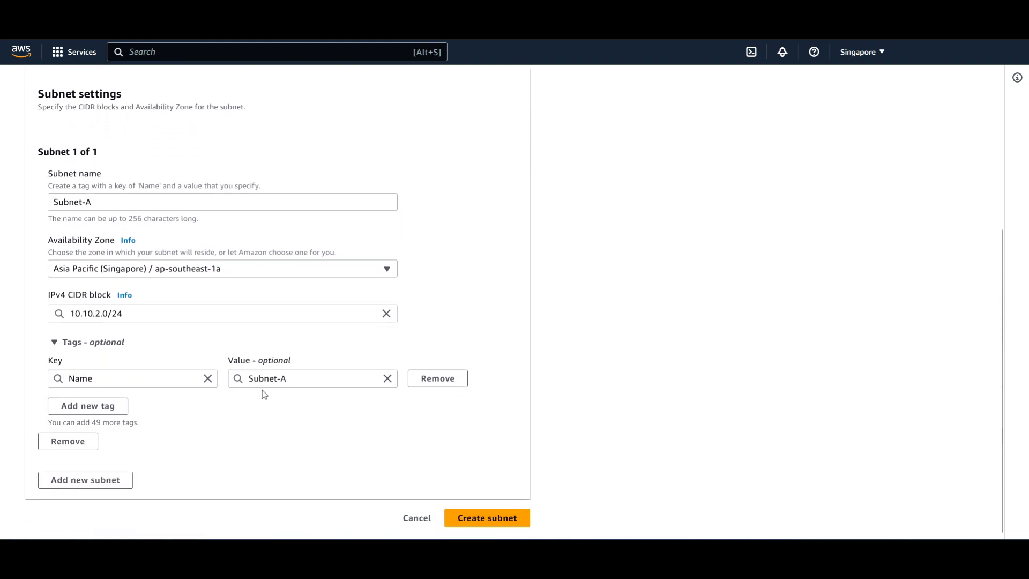
scroll(196, 434, "up", 5)
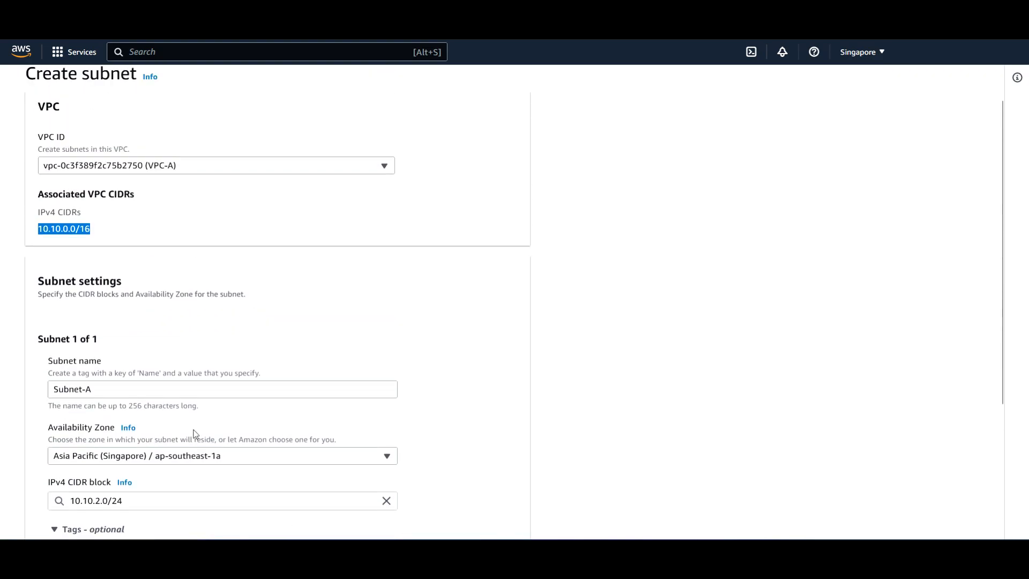
scroll(196, 434, "down", 2)
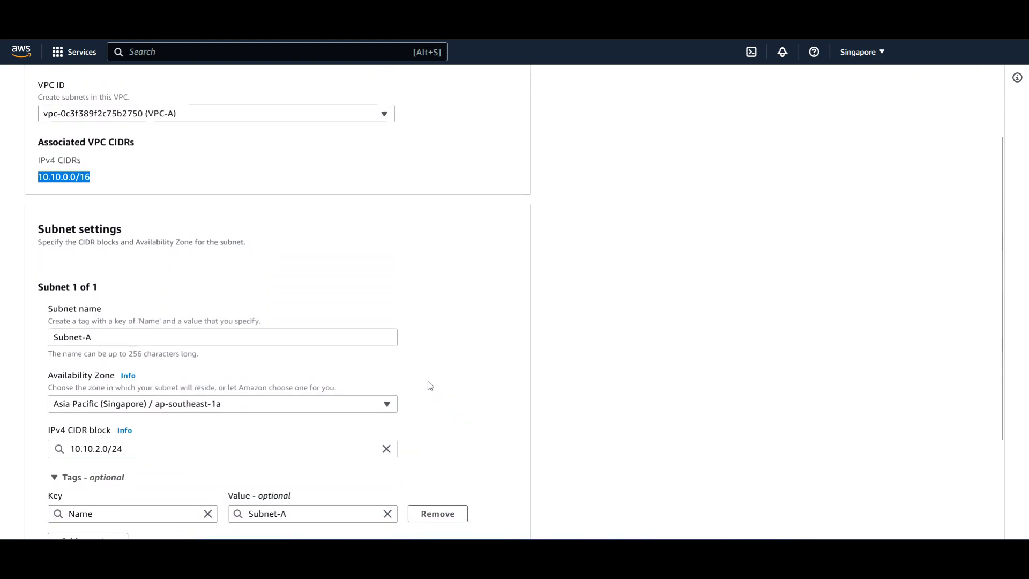
scroll(428, 385, "up", 2)
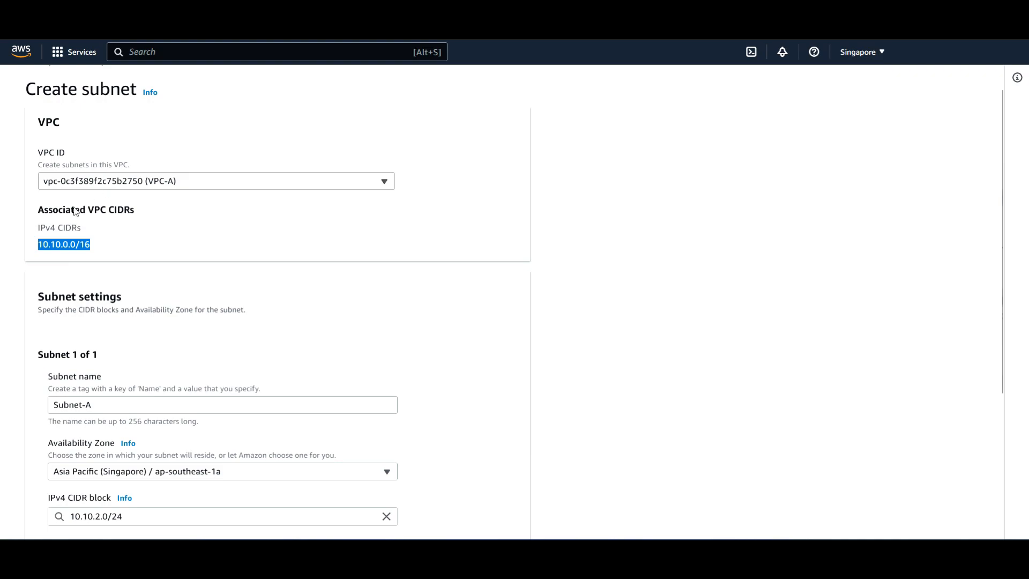
Create Subnet-A with the entered settings
scroll(82, 205, "down", 4)
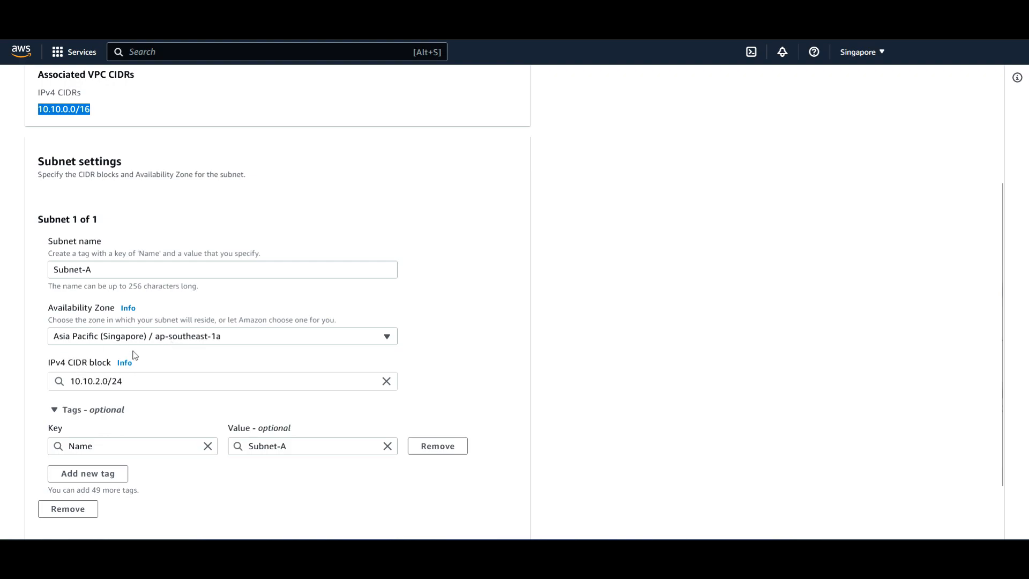
scroll(143, 377, "down", 2)
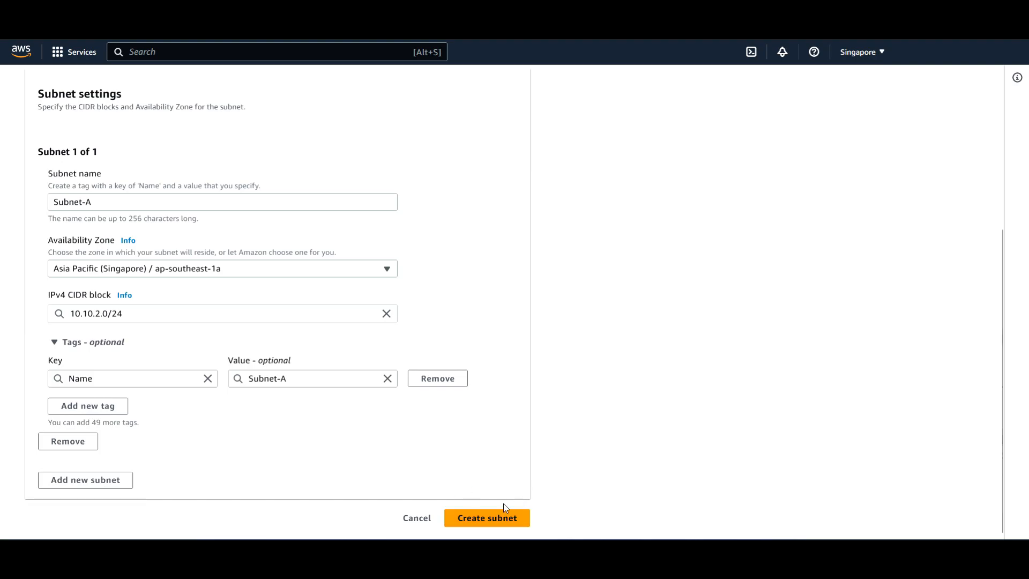
left_click(499, 523)
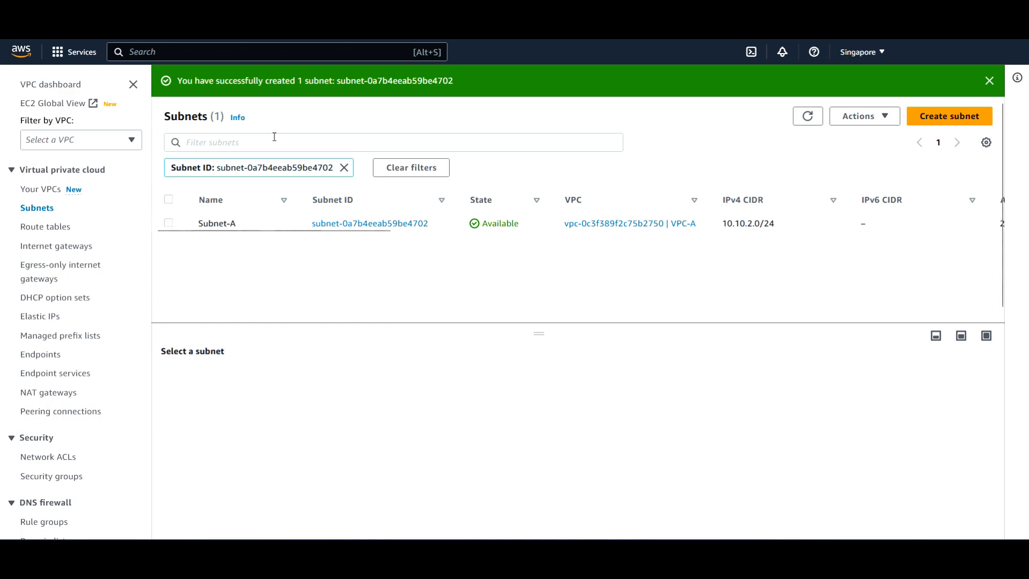
Remove the subnet ID filter and sort the list of all subnets by name
left_click(344, 168)
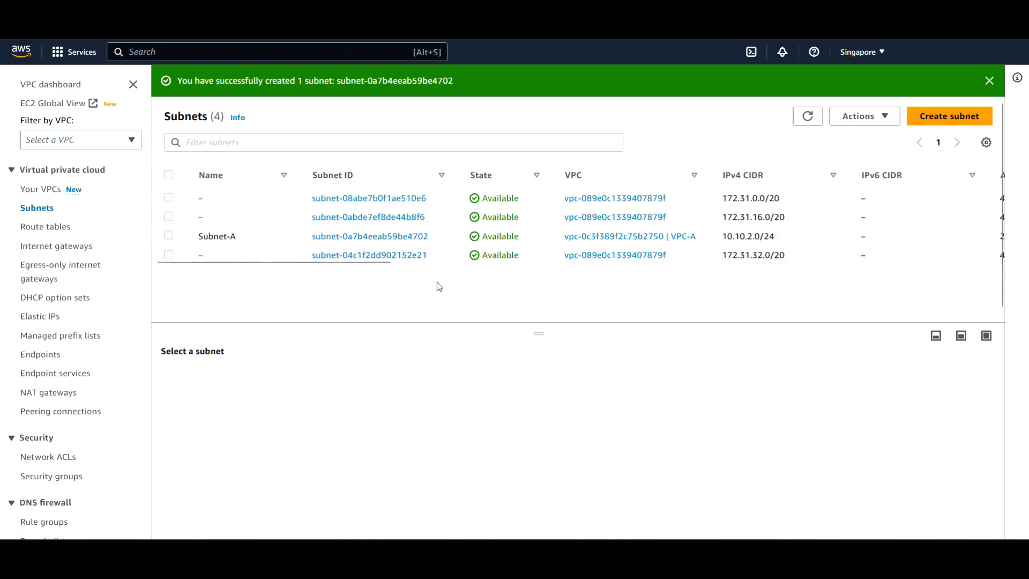
left_click(229, 182)
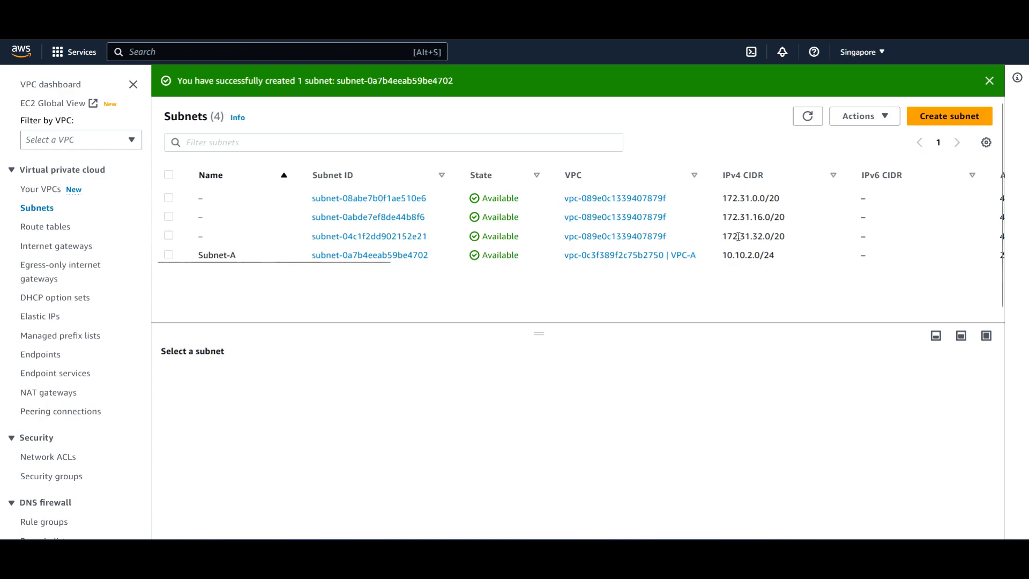
Examine Subnet-A's available addresses, Availability Zone, route table, network ACL and default subnet columns alongside the other subnets
left_click_drag(309, 262, 406, 271)
scroll(569, 241, "right", 3)
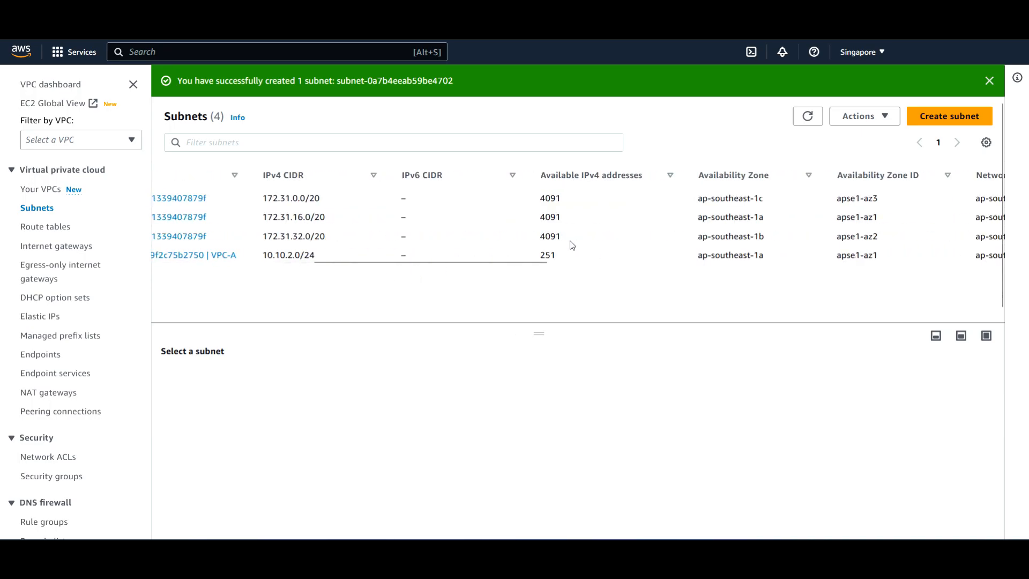
scroll(572, 244, "right", 10)
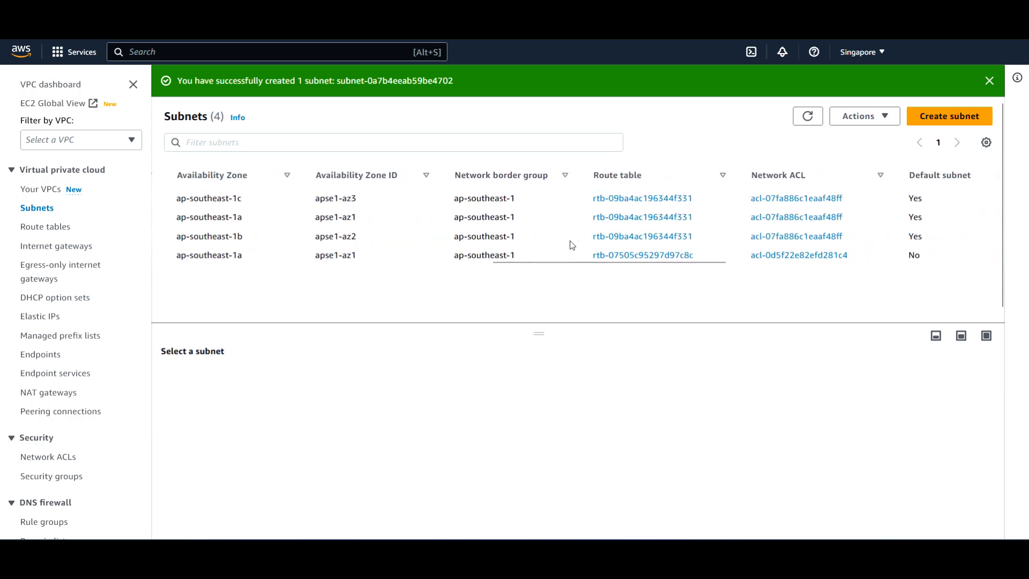
scroll(670, 242, "right", 2)
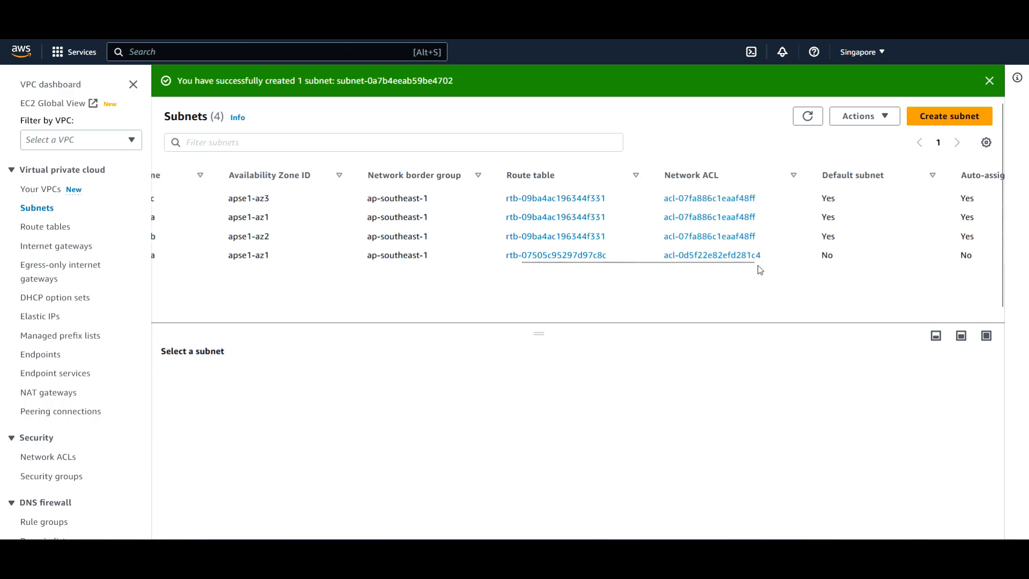
scroll(756, 262, "left", 4)
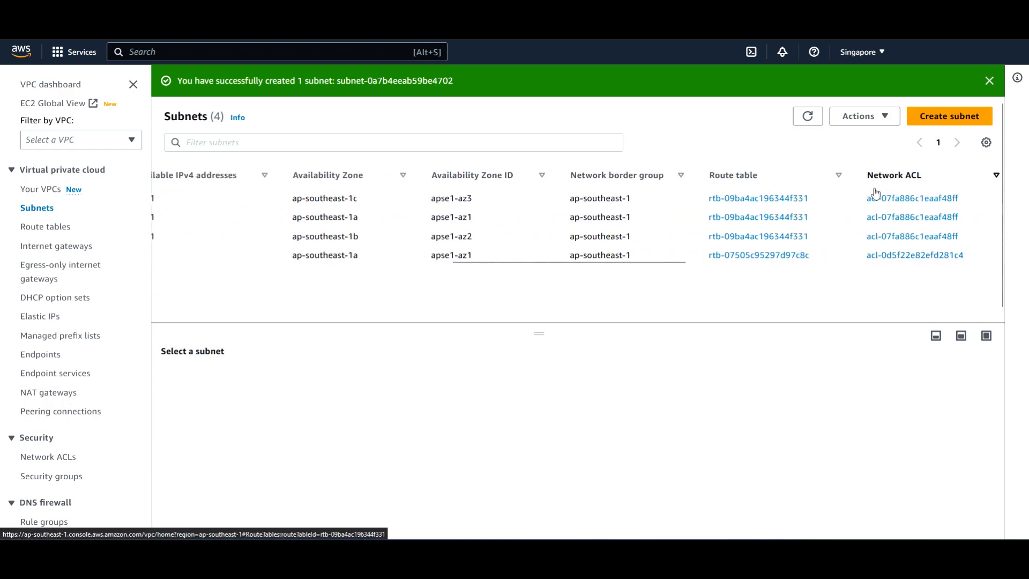
scroll(627, 256, "left", 7)
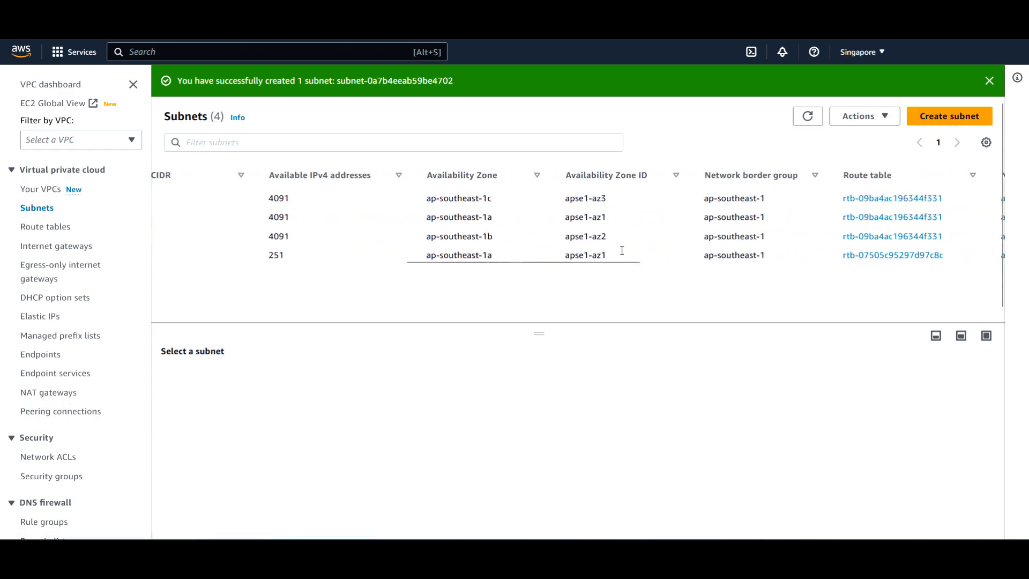
scroll(623, 256, "left", 6)
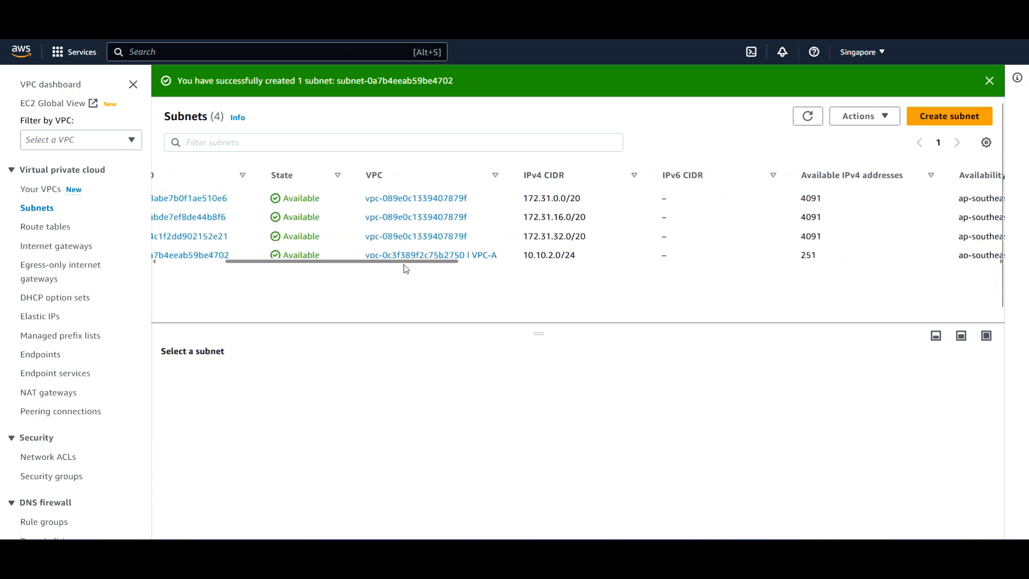
Compare Subnet-A's VPC, IPv4 CIDR and available address columns with those of the default VPC's subnets
left_click_drag(307, 262, 225, 266)
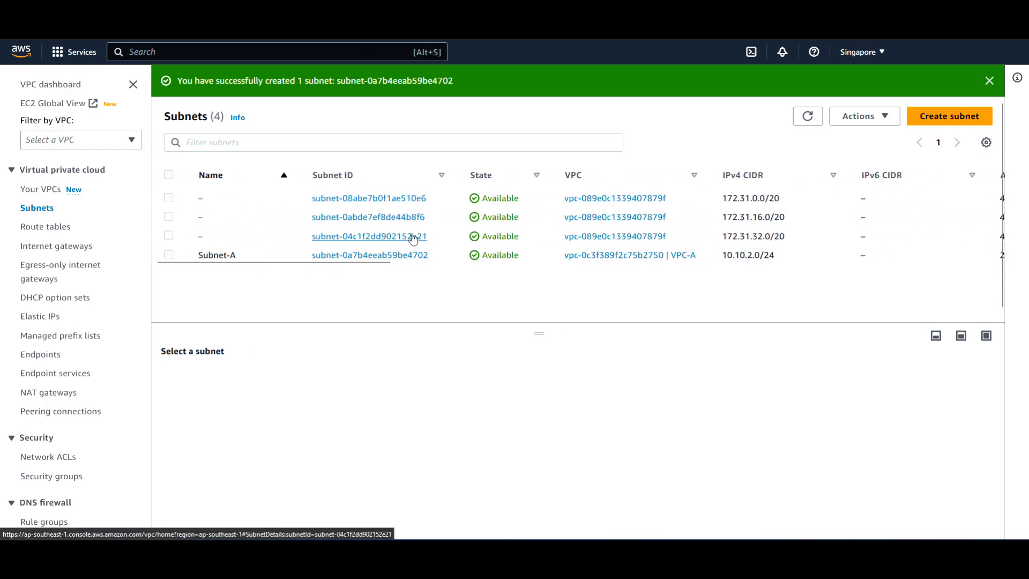
scroll(414, 237, "right", 2)
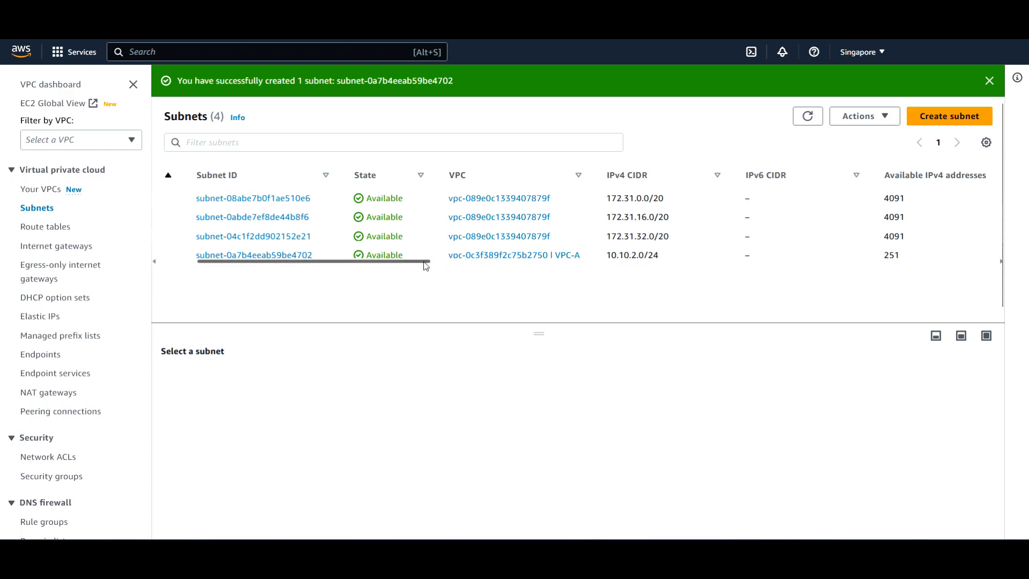
left_click_drag(425, 262, 378, 272)
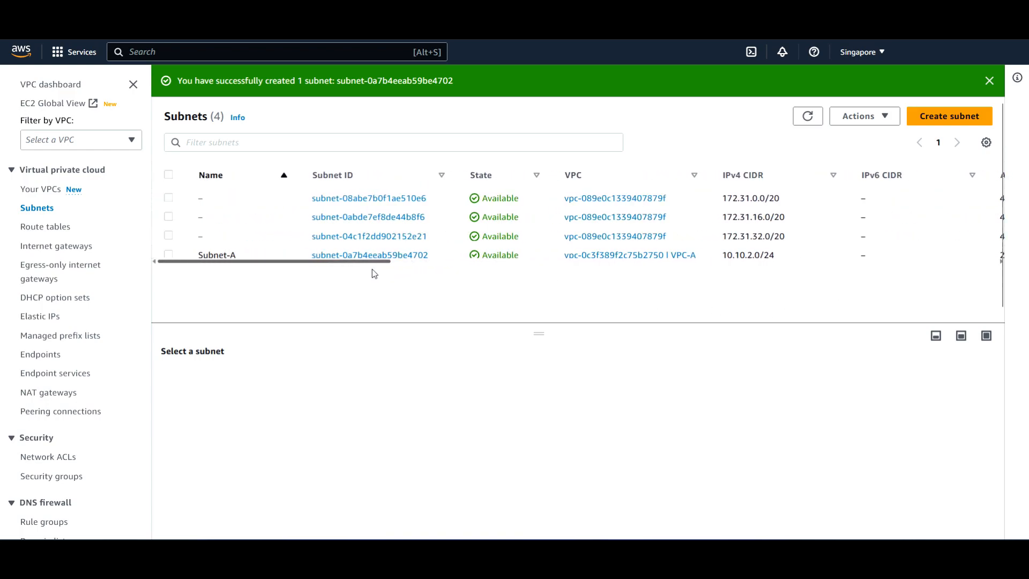
left_click_drag(381, 269, 406, 270)
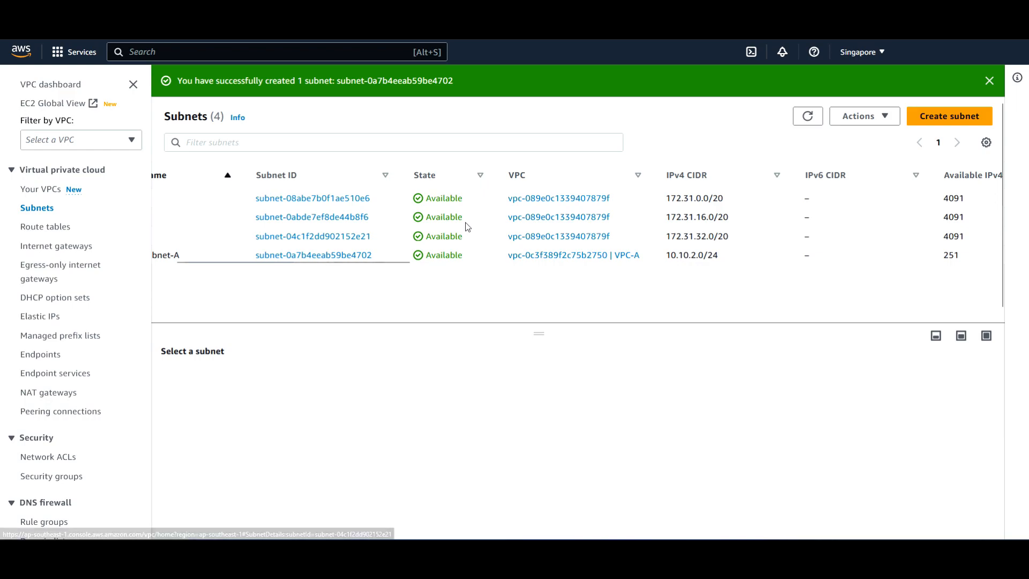
scroll(466, 225, "left", 2)
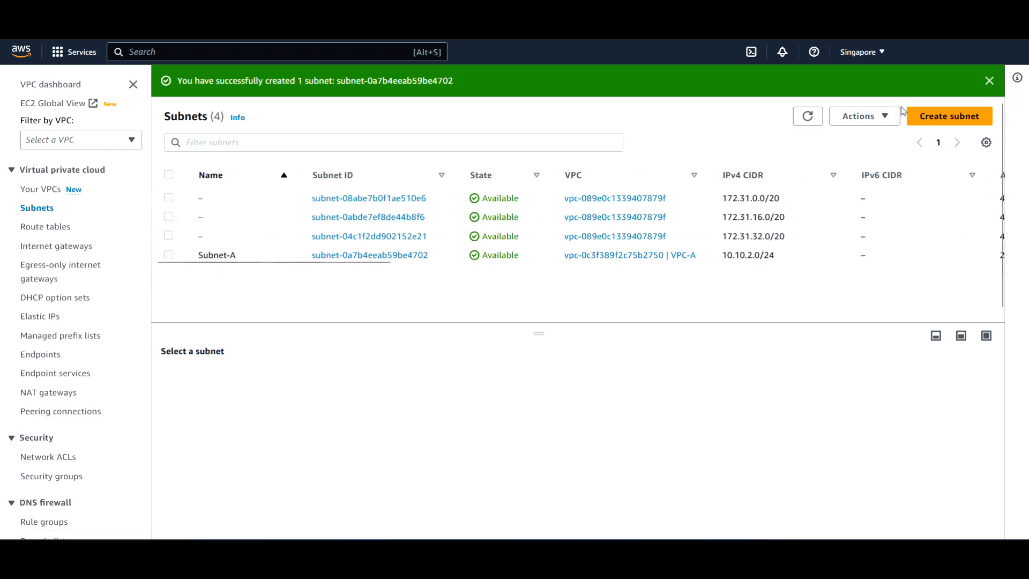
Start a new subnet in VPC-A and name it Subnet-B
left_click(947, 119)
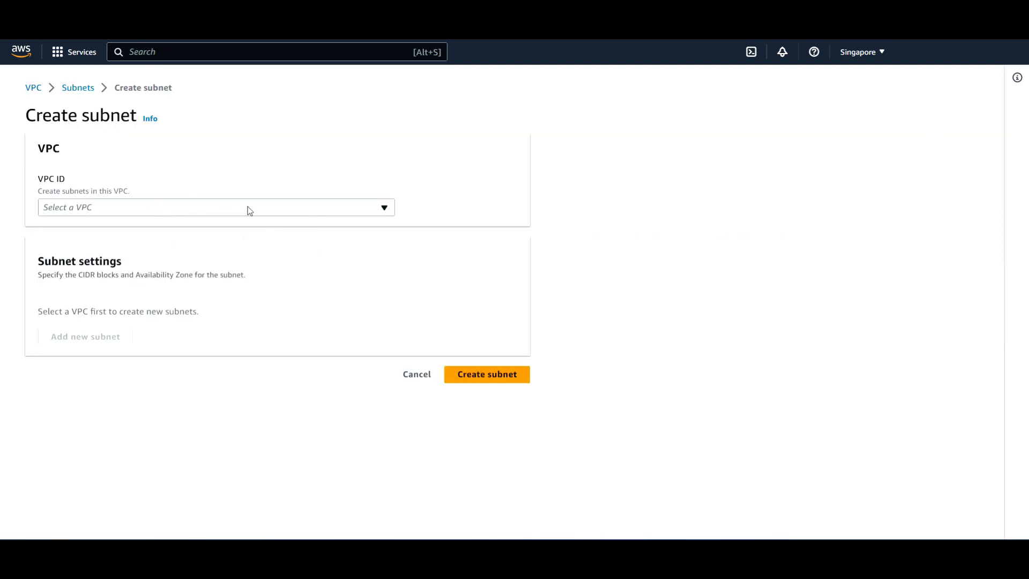
left_click(248, 208)
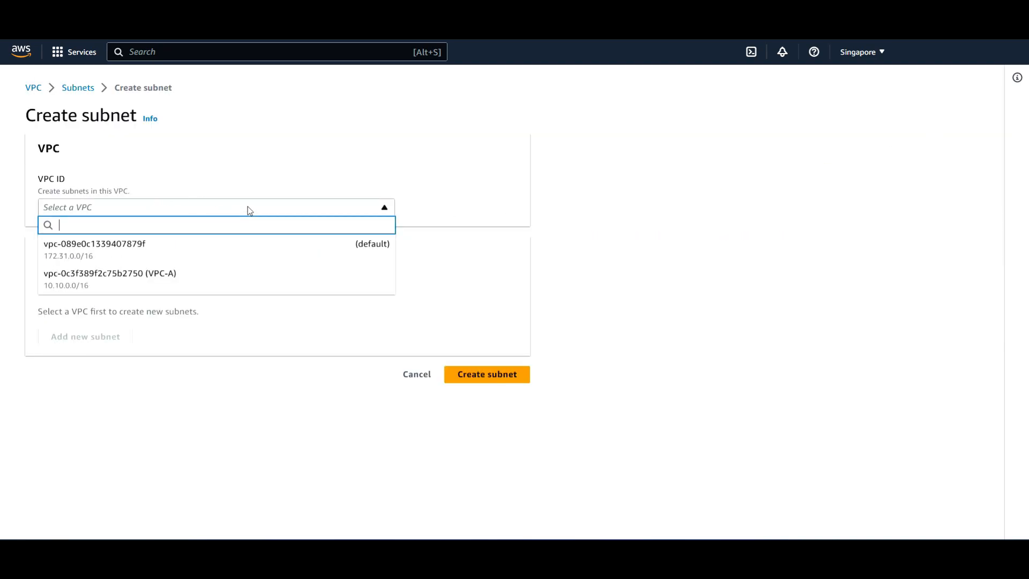
left_click(170, 278)
left_click(113, 435)
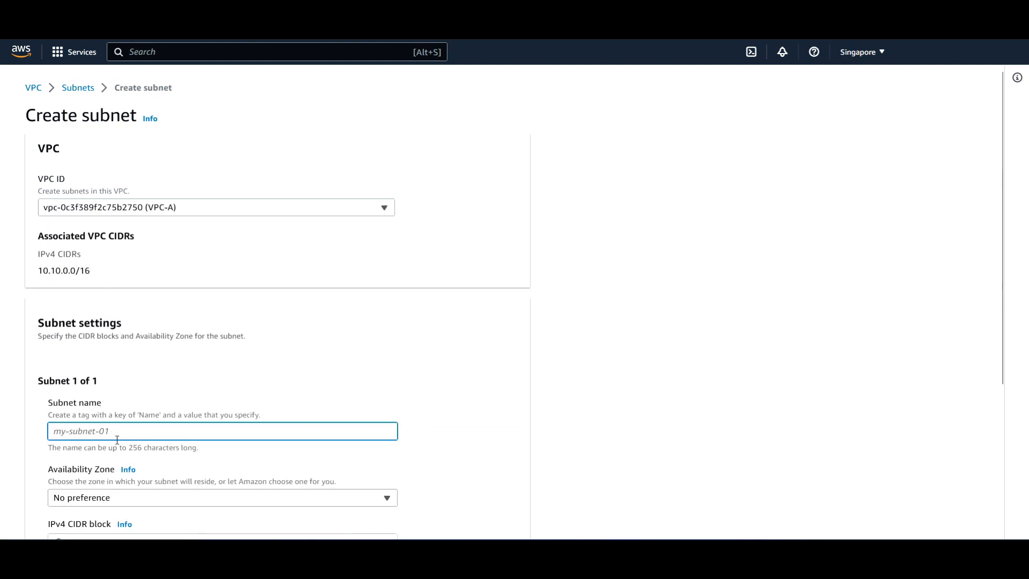
type("Subnet-B")
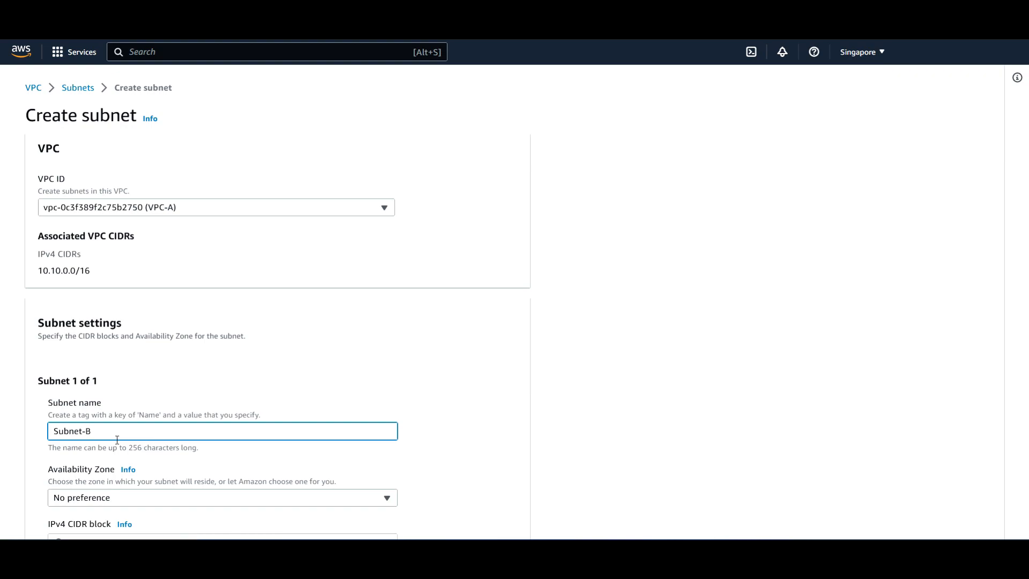
Set Subnet-B's Availability Zone to ap-southeast-1a and its IPv4 CIDR block to 10.10.1.0/24
scroll(161, 386, "down", 4)
left_click(331, 265)
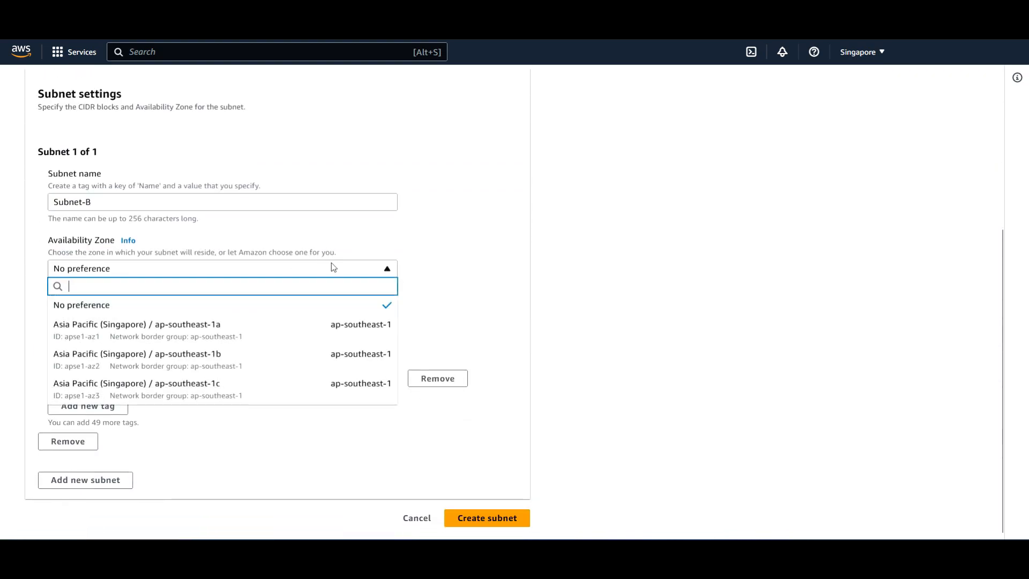
left_click(209, 331)
left_click(163, 313)
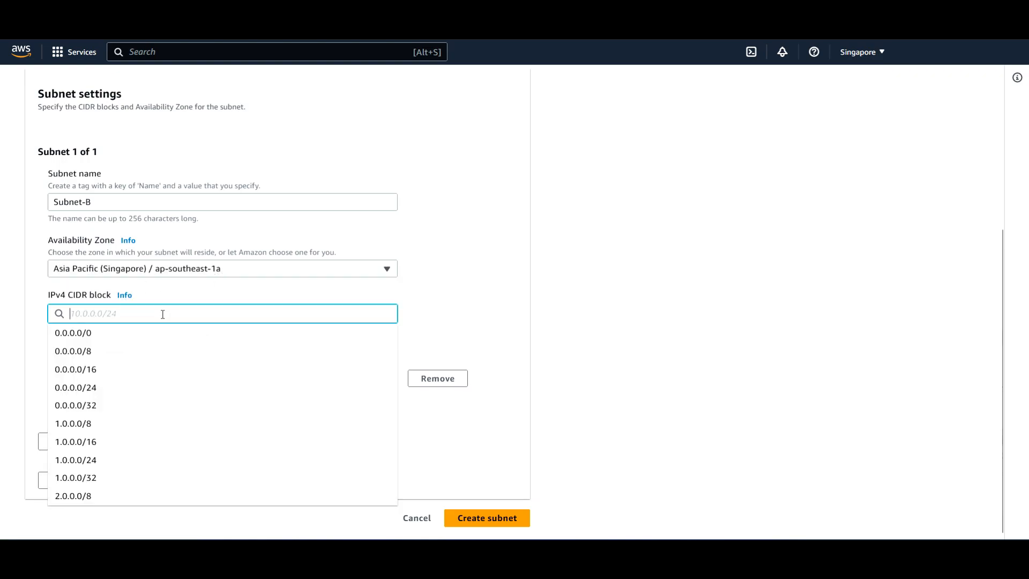
type("10.")
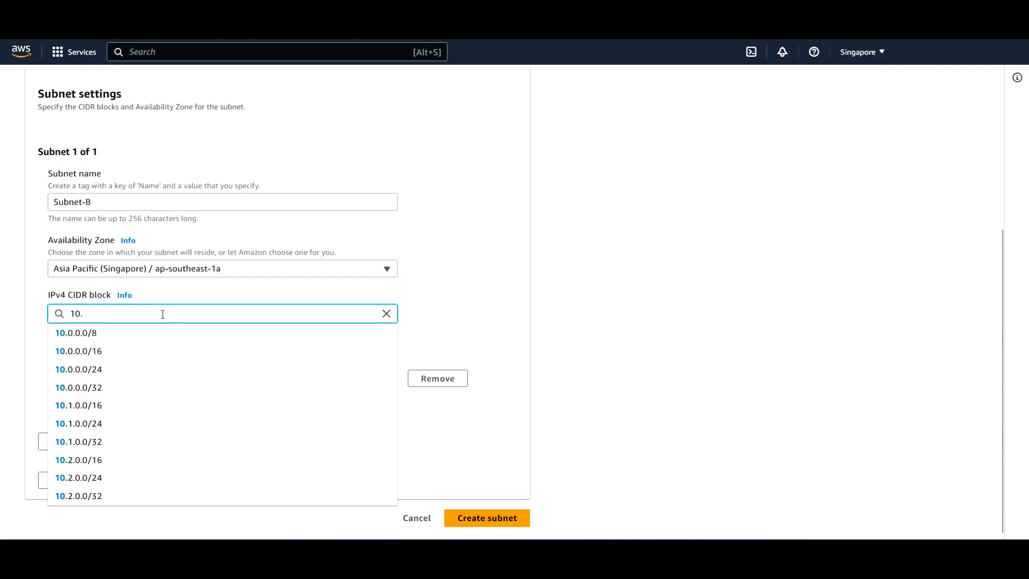
type("10.1.")
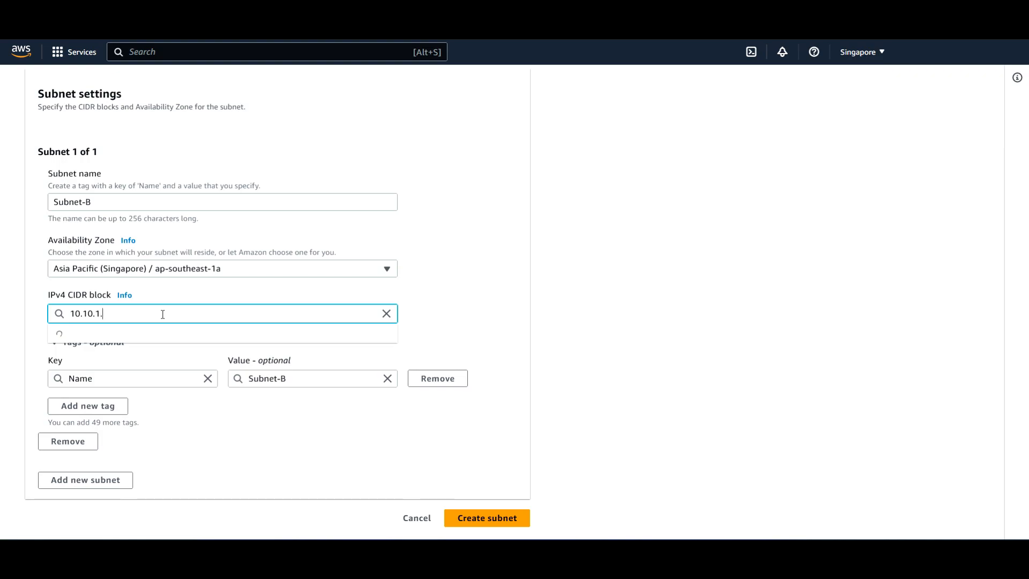
type("0/24")
left_click(506, 317)
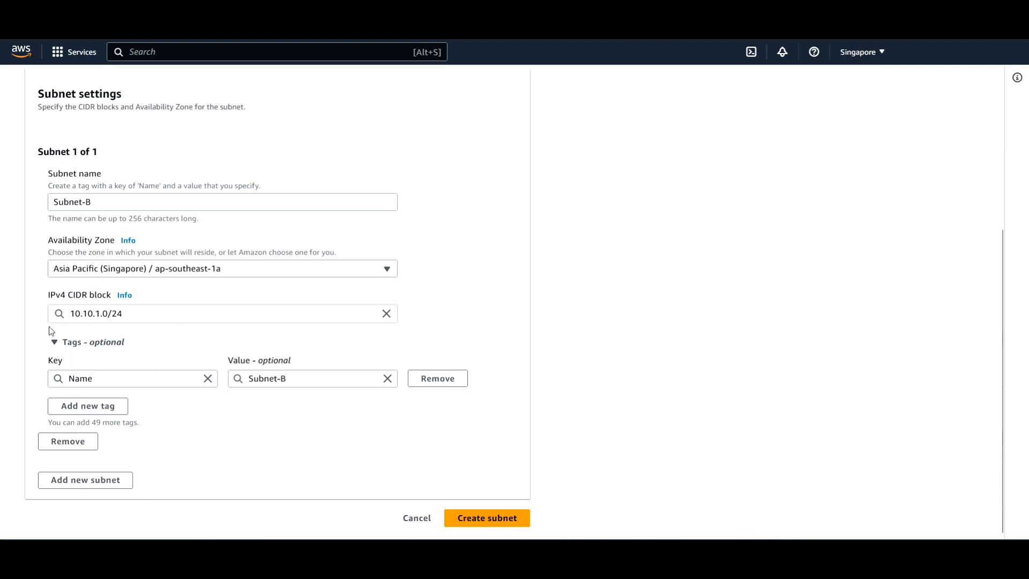
Create Subnet-B and remove the subnet ID filter to list all subnets
left_click(503, 529)
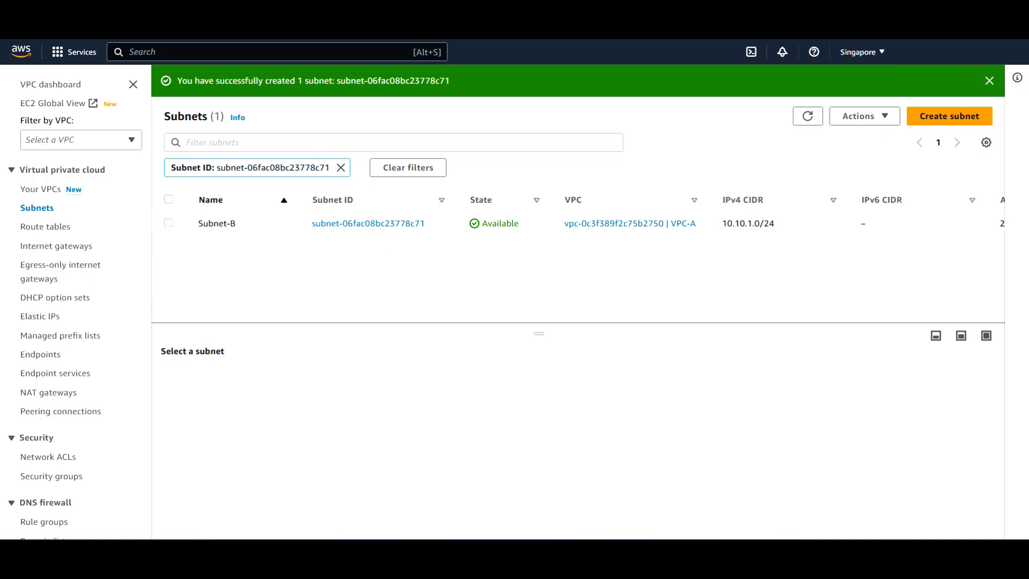
left_click(341, 167)
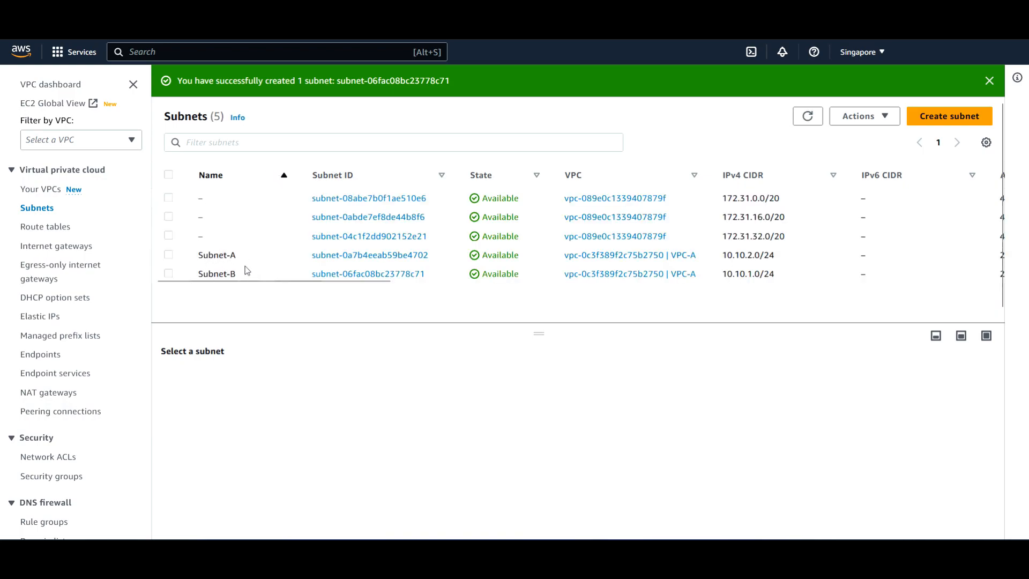
Open Subnet-A's details and review its subnet ID, ARN, route table, network ACL and VPC
left_click(338, 256)
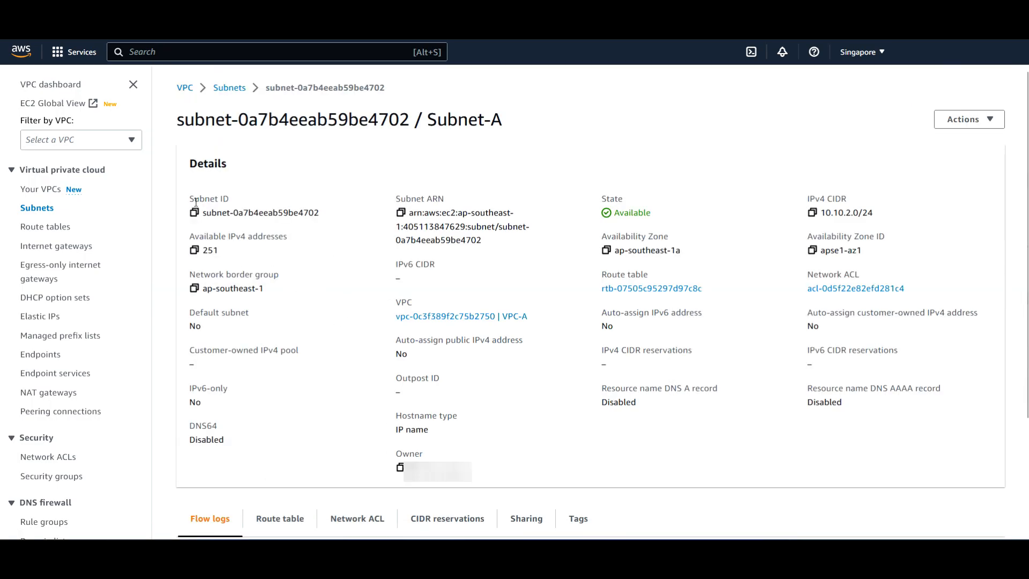
left_click_drag(194, 201, 320, 216)
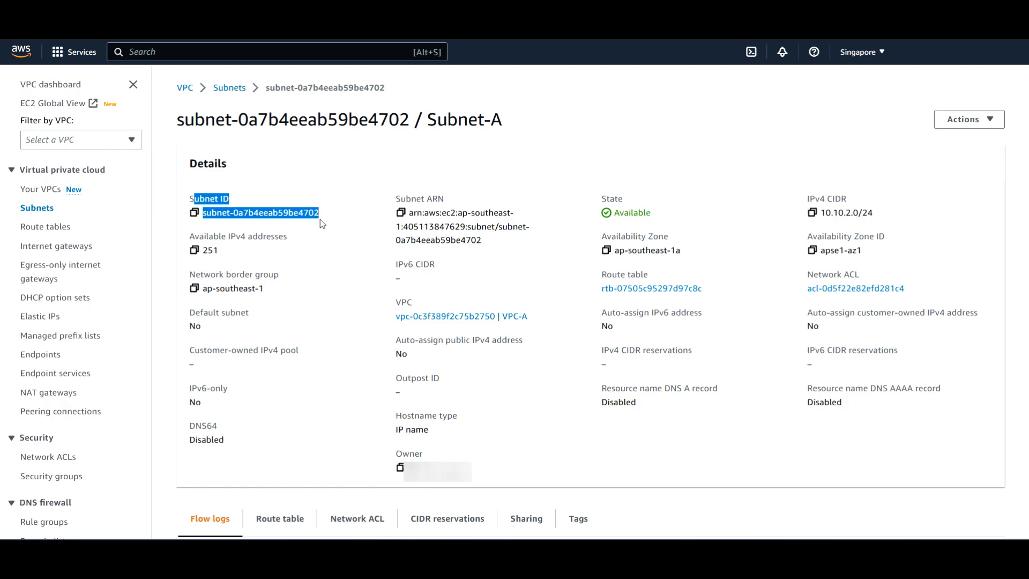
left_click_drag(428, 199, 452, 213)
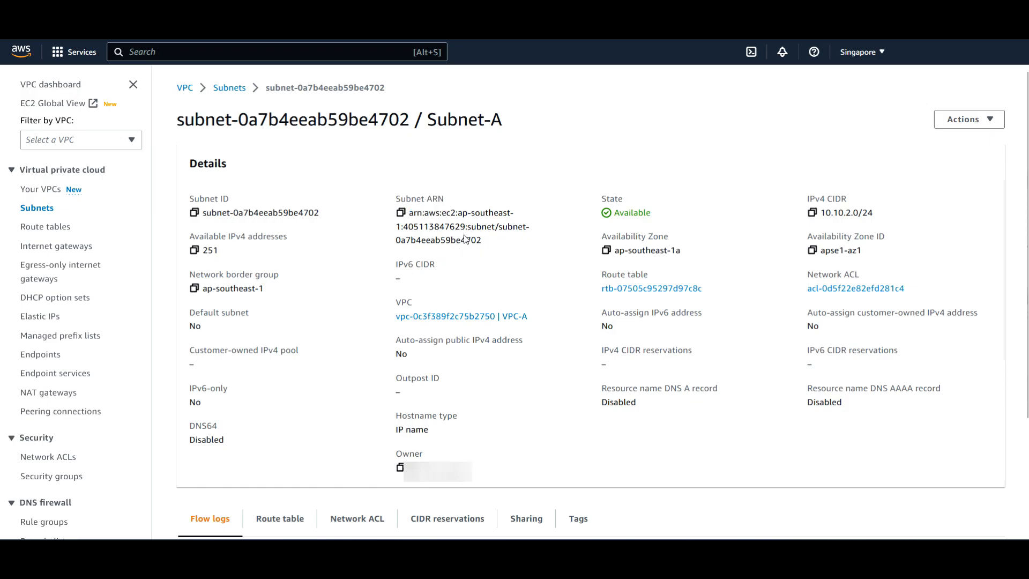
left_click_drag(481, 240, 418, 227)
left_click(438, 209)
left_click_drag(659, 280, 624, 275)
left_click_drag(864, 274, 834, 271)
left_click_drag(536, 327, 391, 323)
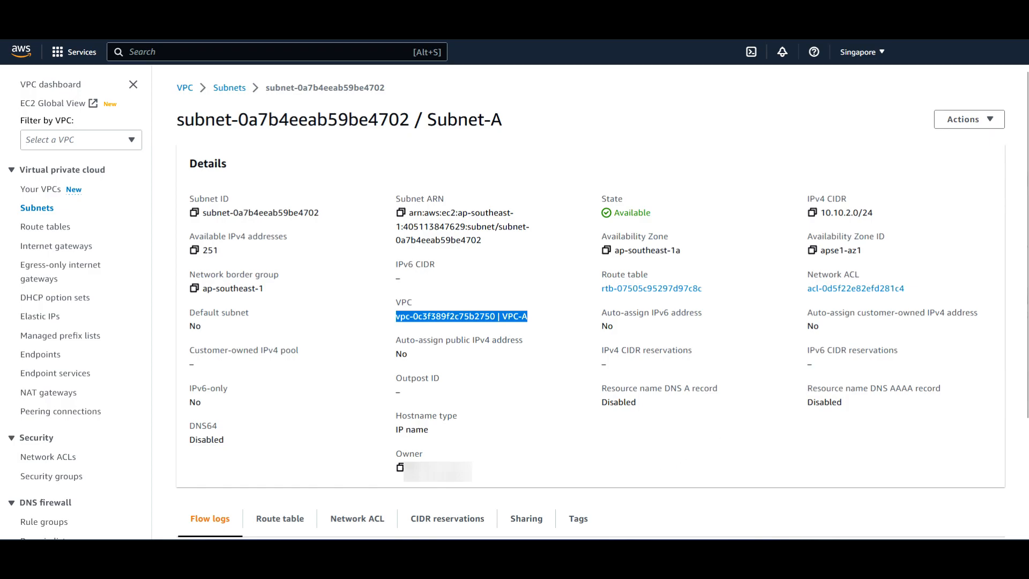
Examine Subnet-A's flow logs, routes, network ACL rules, CIDR reservations, tags and resource sharing
scroll(875, 460, "down", 3)
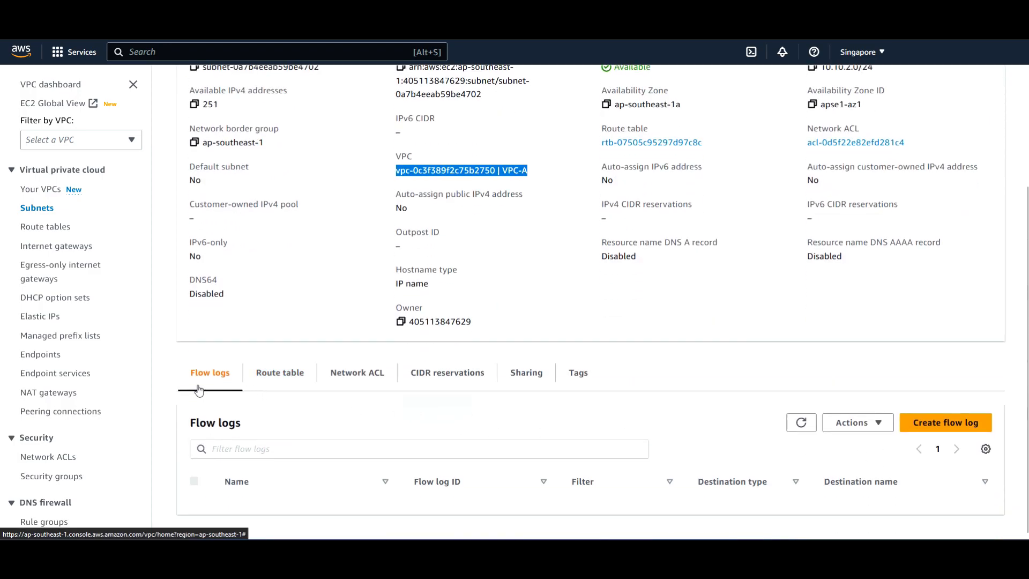
left_click(289, 371)
scroll(336, 428, "down", 2)
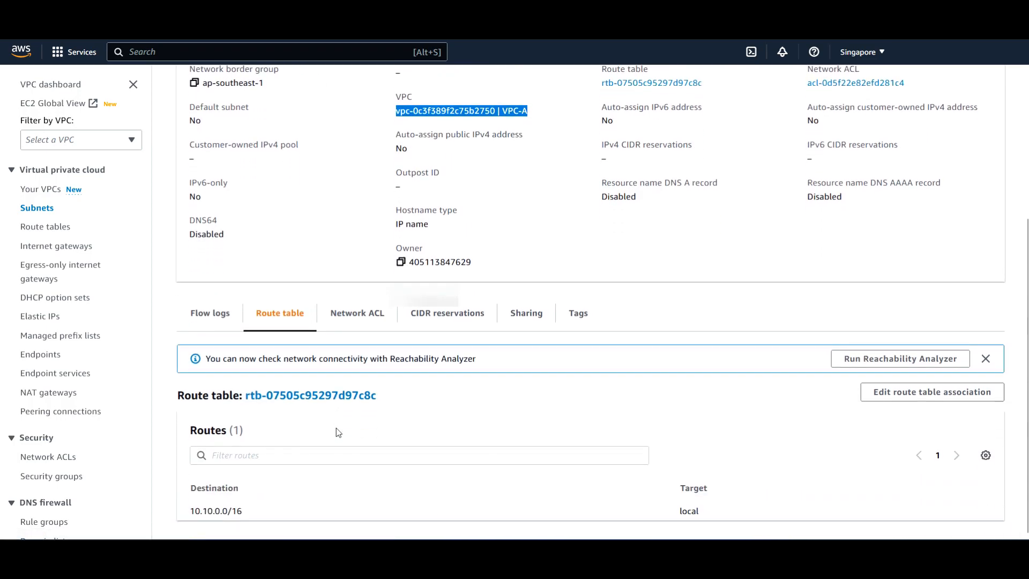
left_click(367, 320)
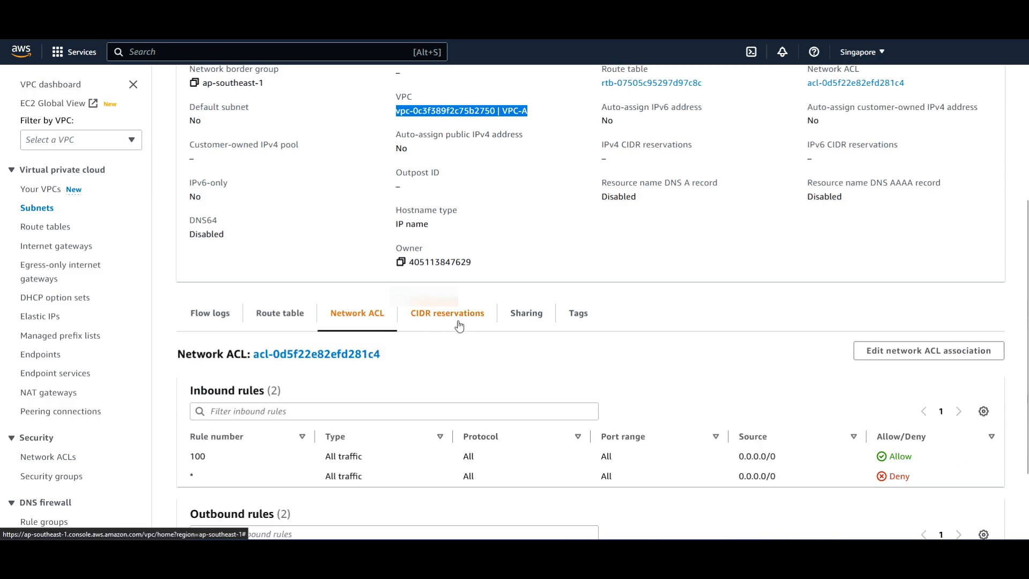
left_click(460, 320)
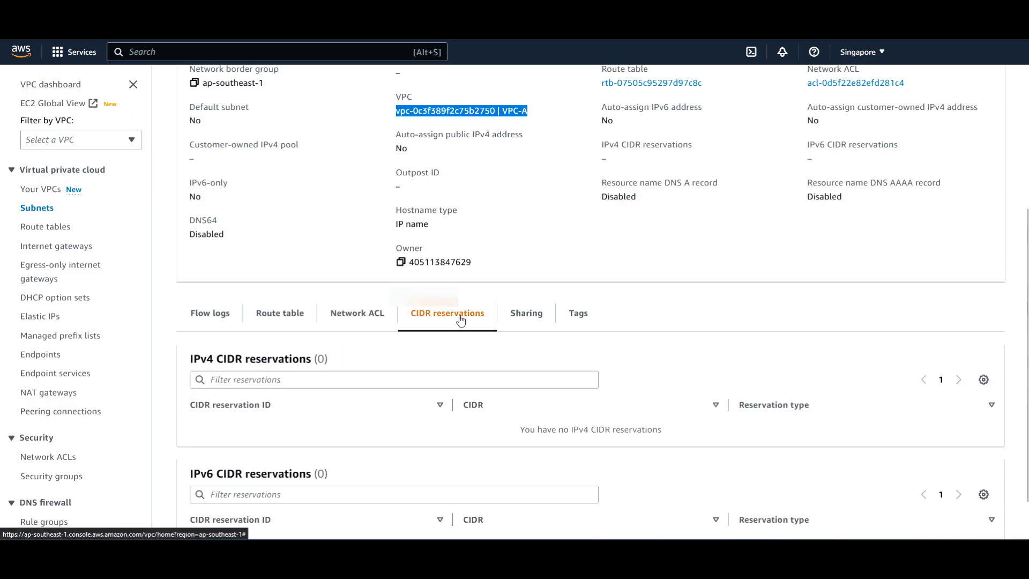
scroll(418, 405, "down", 1)
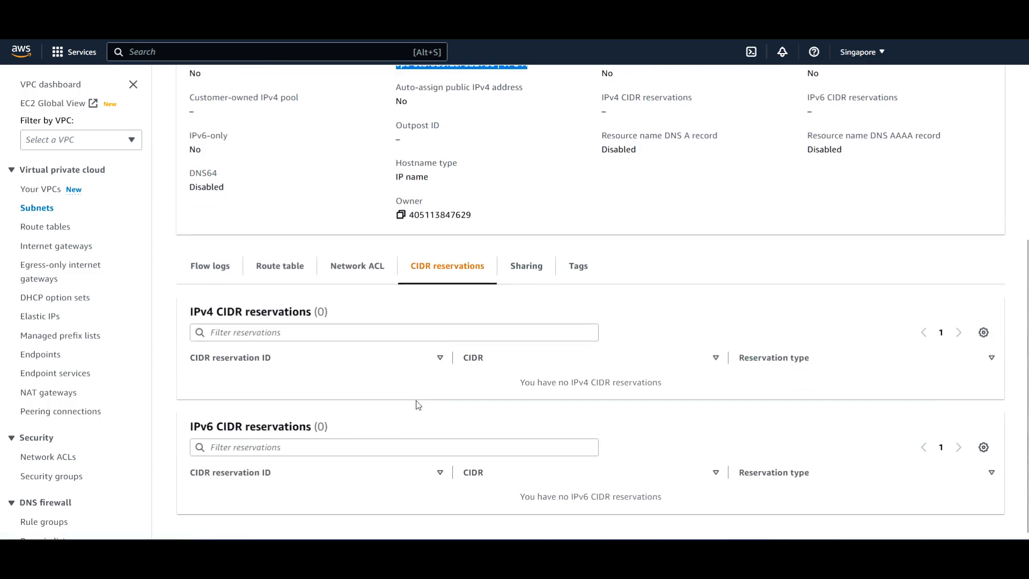
left_click(530, 270)
left_click(589, 433)
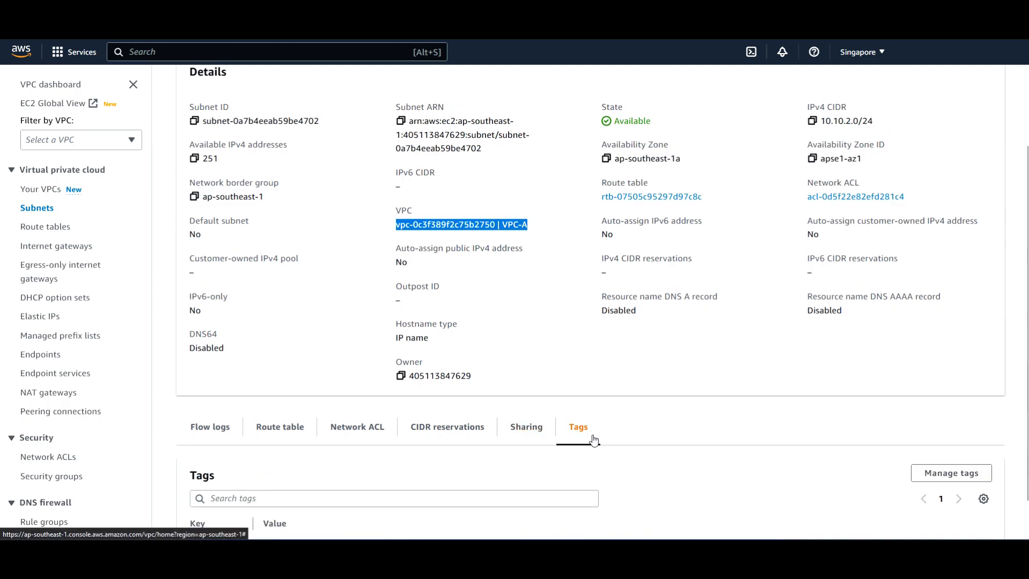
left_click(529, 432)
scroll(735, 455, "down", 1)
scroll(736, 455, "down", 1)
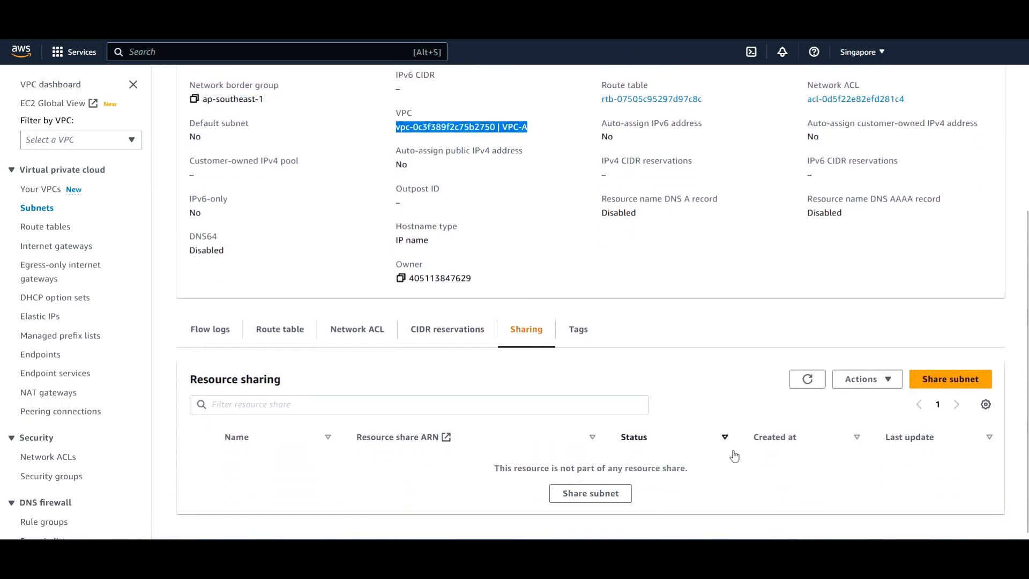
scroll(735, 456, "up", 4)
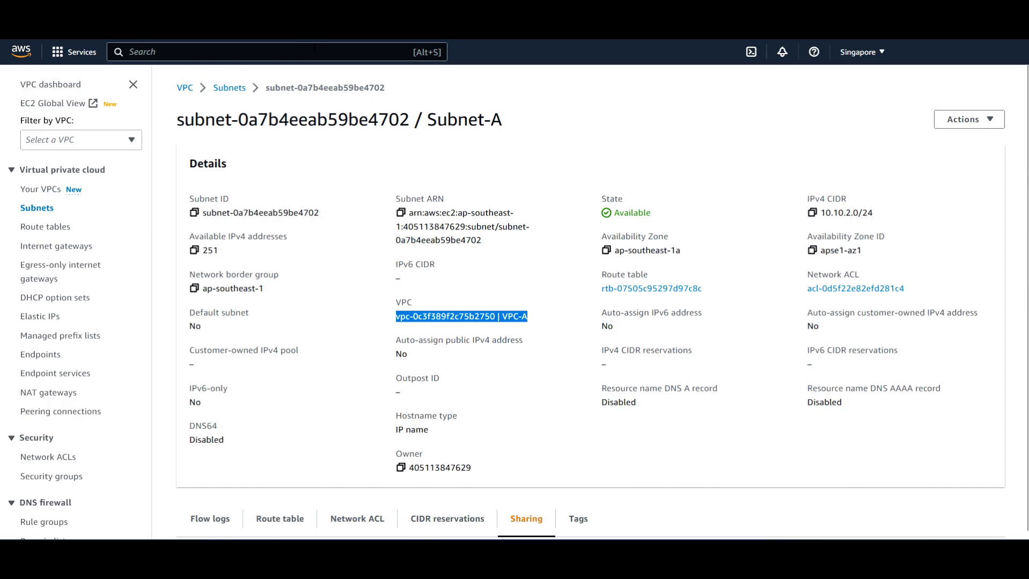
Return to the list of subnets, then switch to the Inside AWS VPC presentation slide
left_click(40, 210)
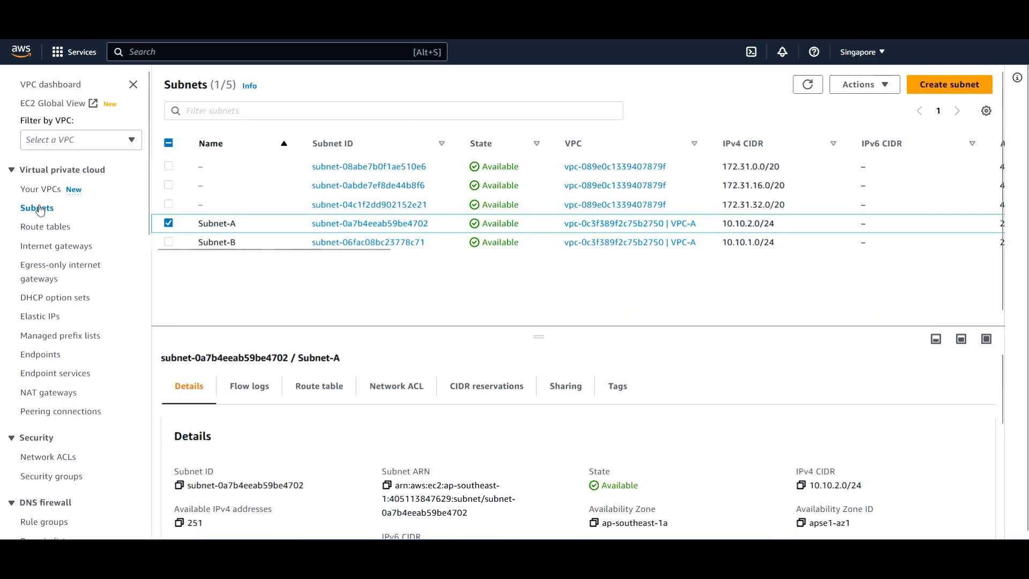
left_click(740, 552)
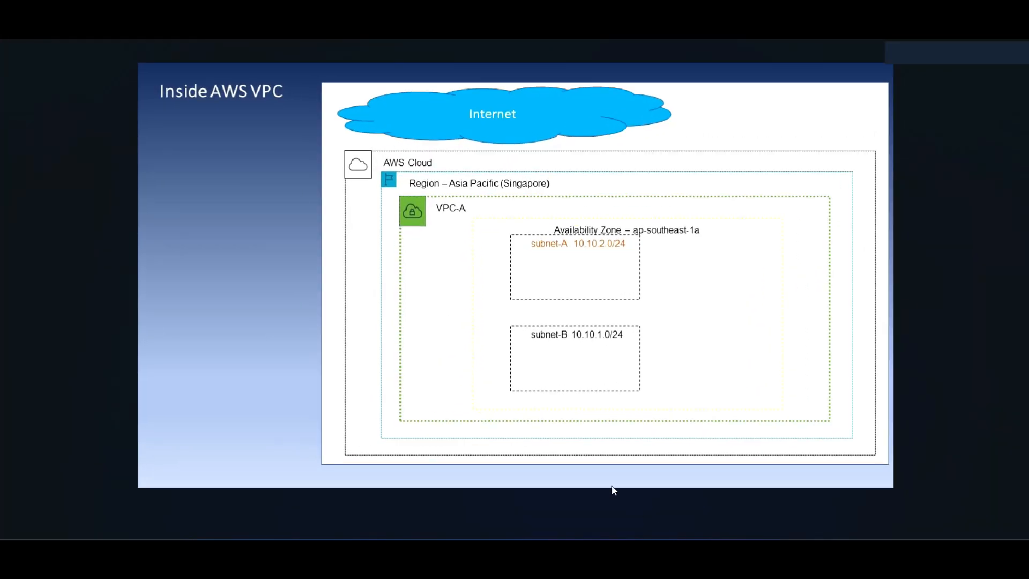